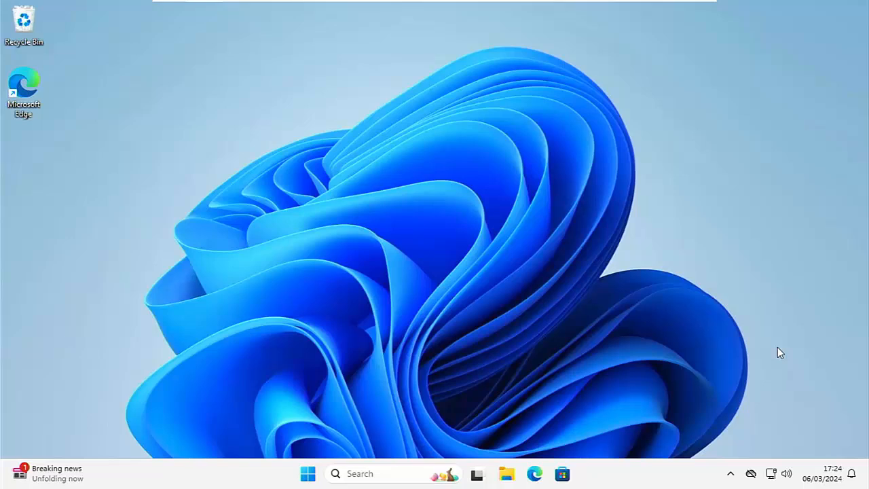
# Open Settings to the Windows Update page and view the 1–5 week pause options
pyautogui.click(309, 474)
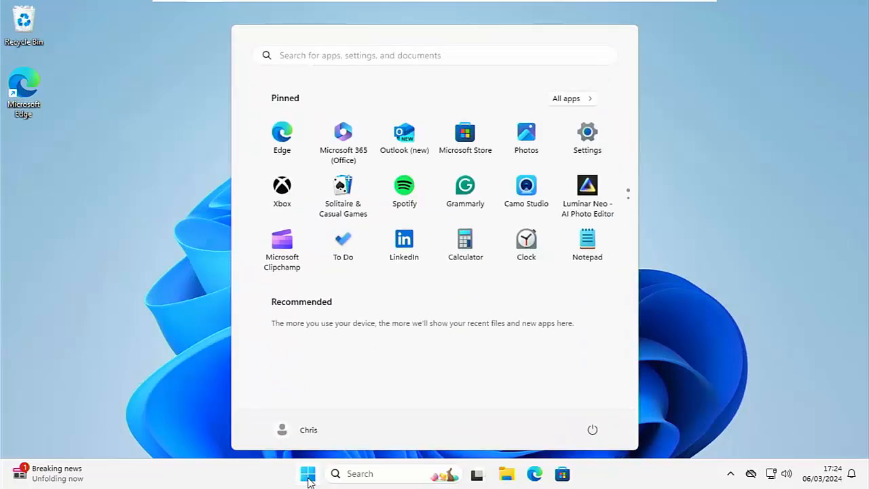
pyautogui.click(588, 140)
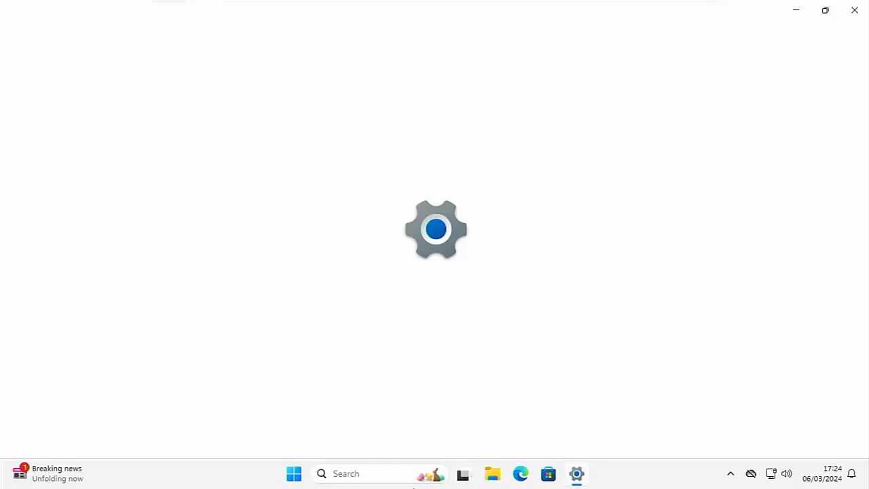
pyautogui.click(80, 415)
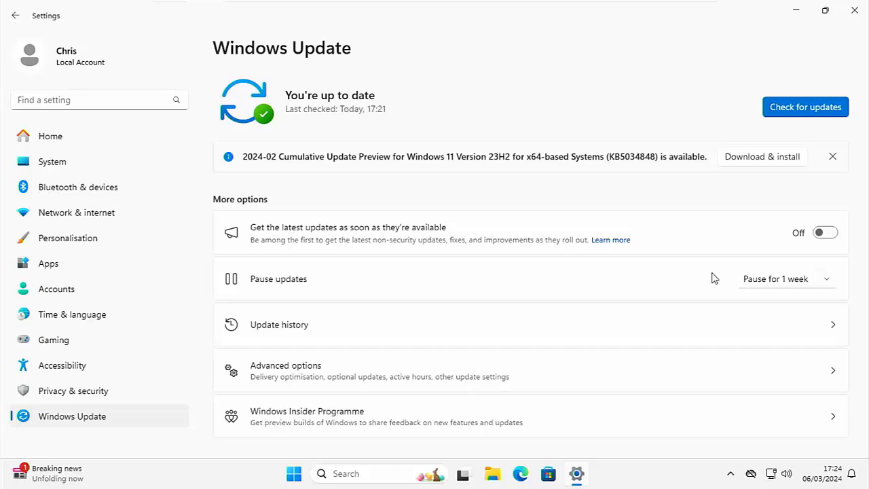
pyautogui.click(827, 280)
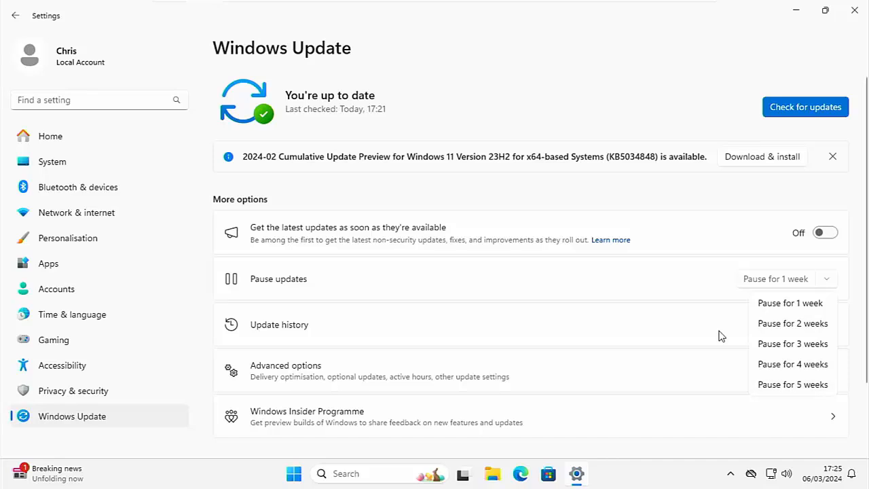
# Turn on Metered connection for Ethernet, then return to the Windows Update page
pyautogui.click(78, 219)
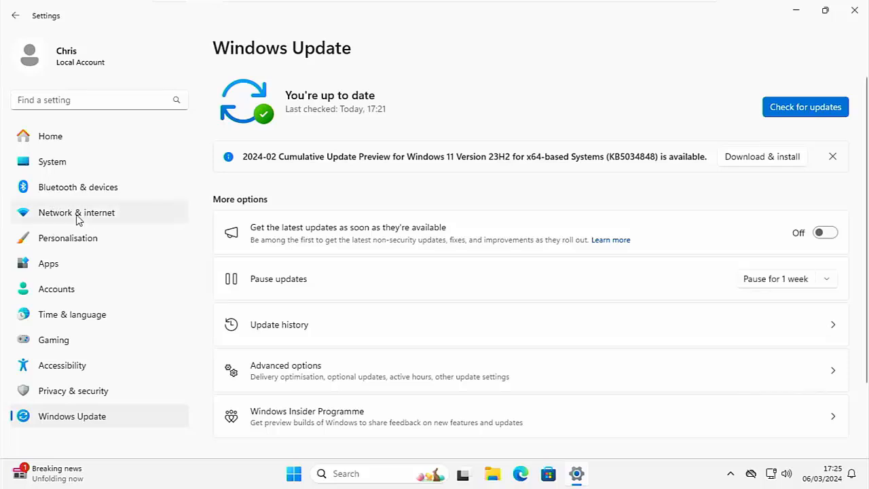
pyautogui.click(78, 216)
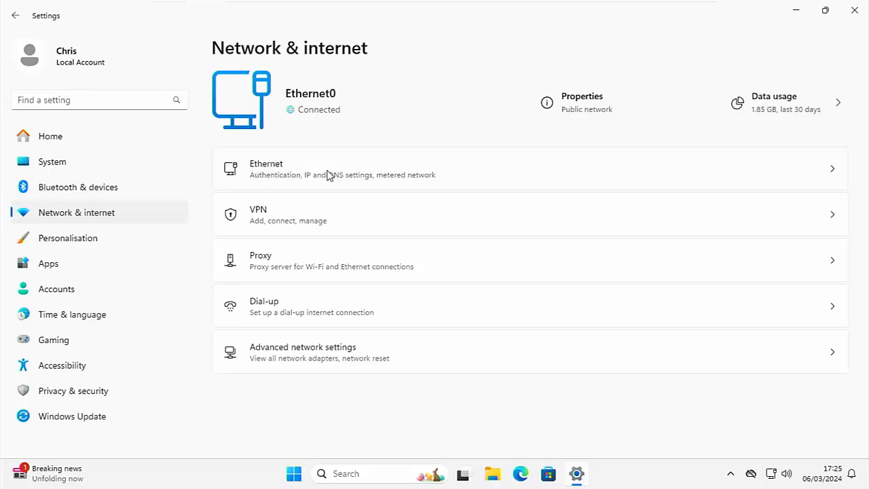
pyautogui.click(288, 174)
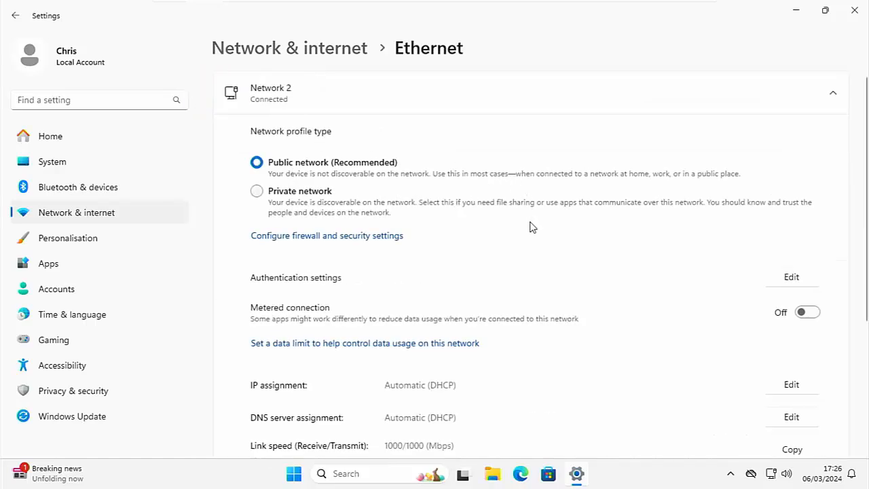
pyautogui.click(812, 314)
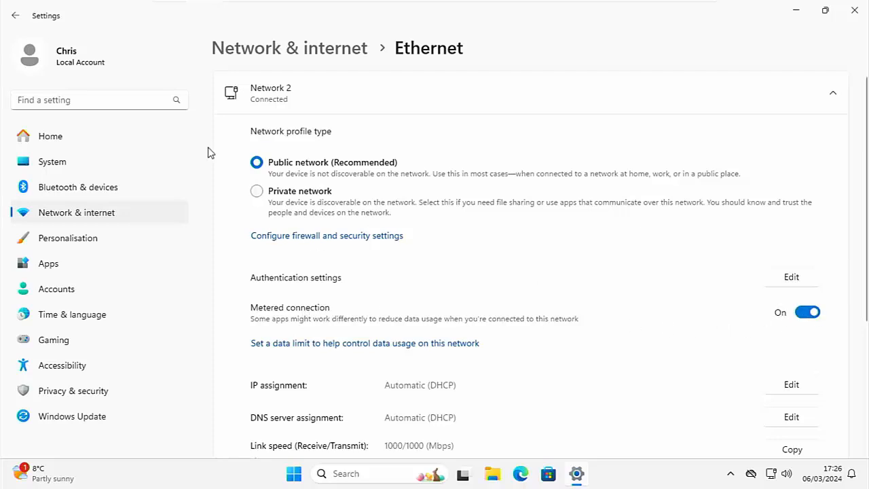
pyautogui.click(72, 418)
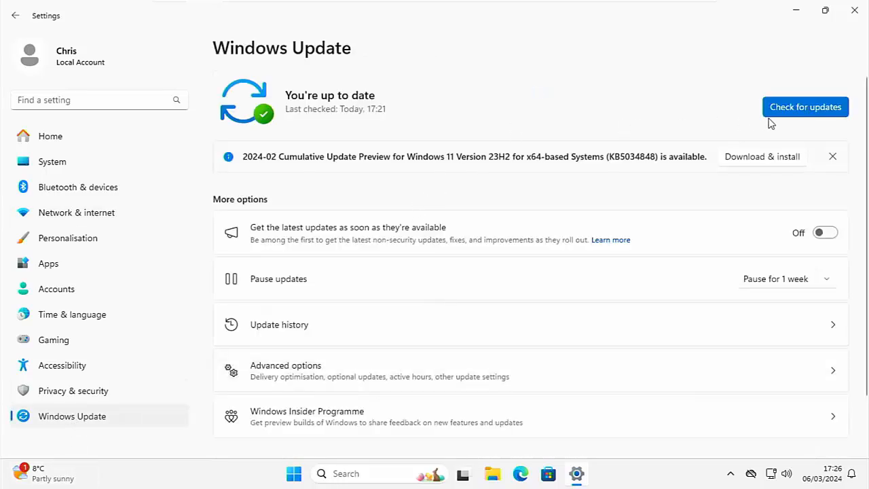
# Check for updates, revealing the 2024-02 Cumulative Update Preview (KB5034848) awaiting download
pyautogui.click(813, 110)
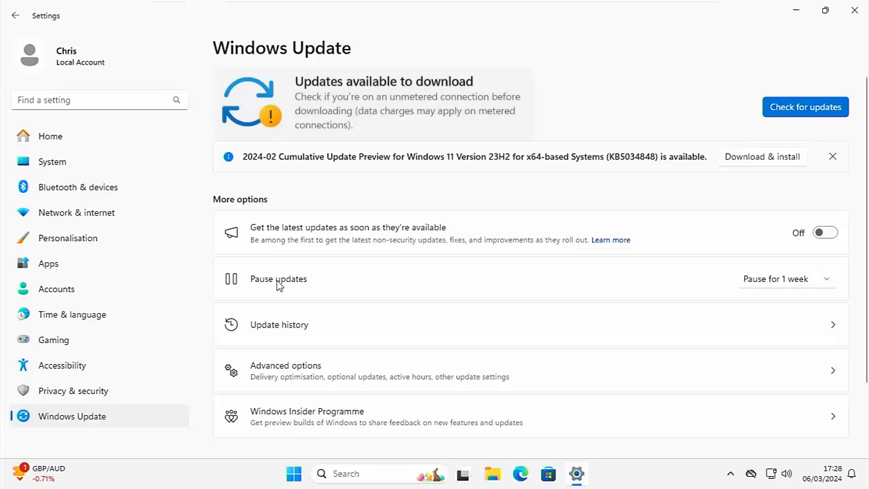
# Go back to the Ethernet connection's settings under Network & internet
pyautogui.click(76, 213)
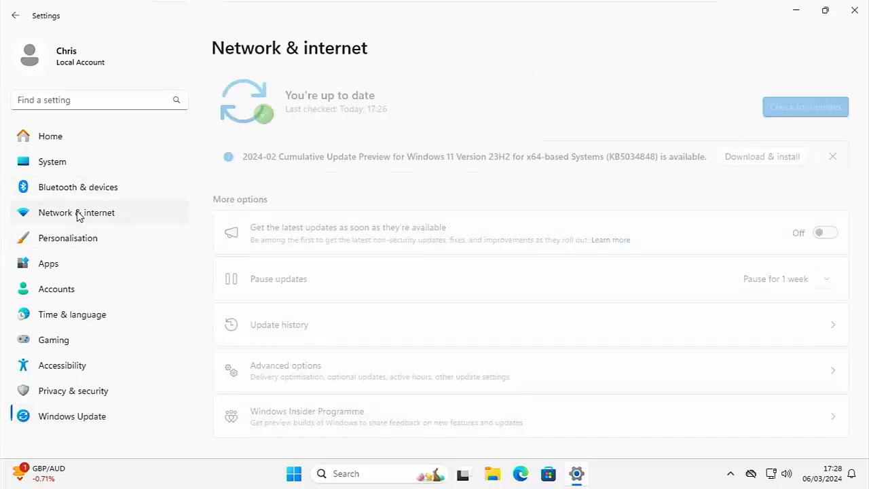
pyautogui.click(459, 194)
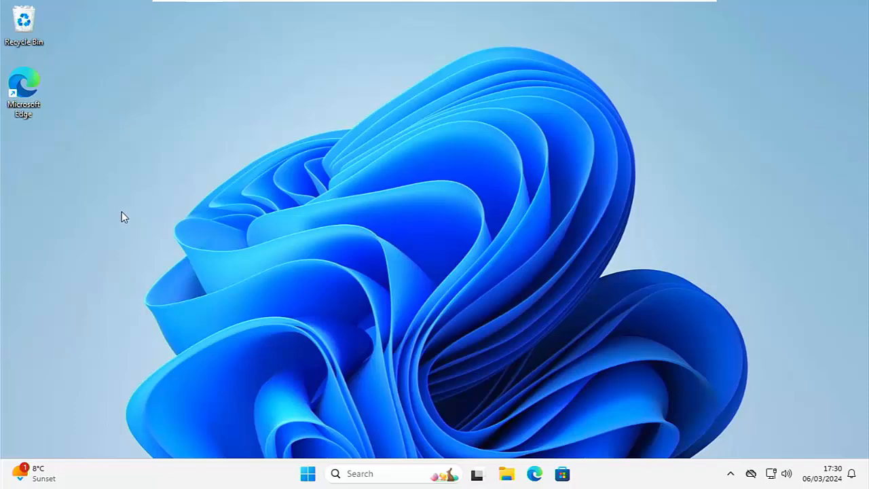
# Launch Edge and paste-and-go the wushowhide.diagcab download link
pyautogui.doubleClick(21, 119)
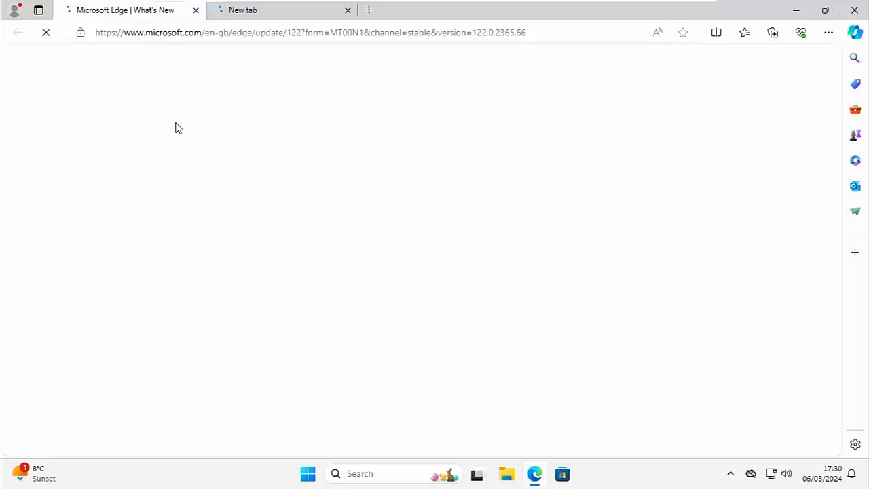
pyautogui.click(231, 33)
pyautogui.rightClick(229, 33)
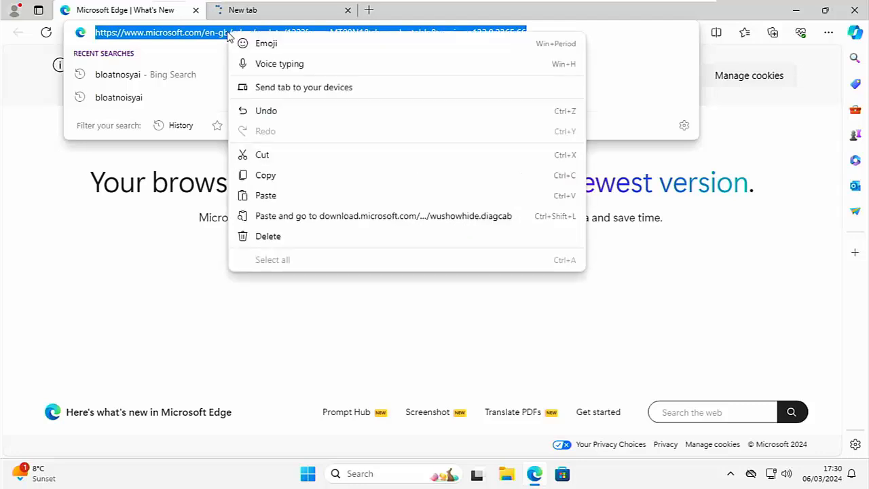
pyautogui.click(283, 217)
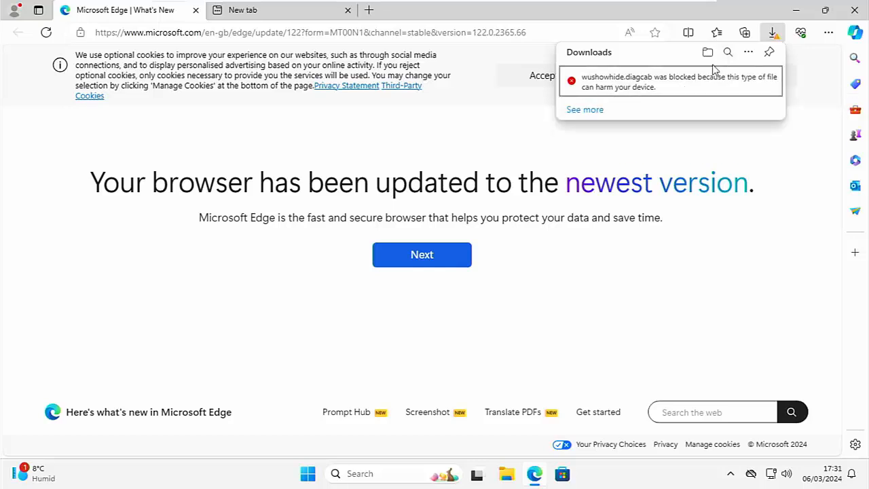
# Keep the blocked wushowhide.diagcab download and open it to launch the troubleshooter
pyautogui.rightClick(666, 81)
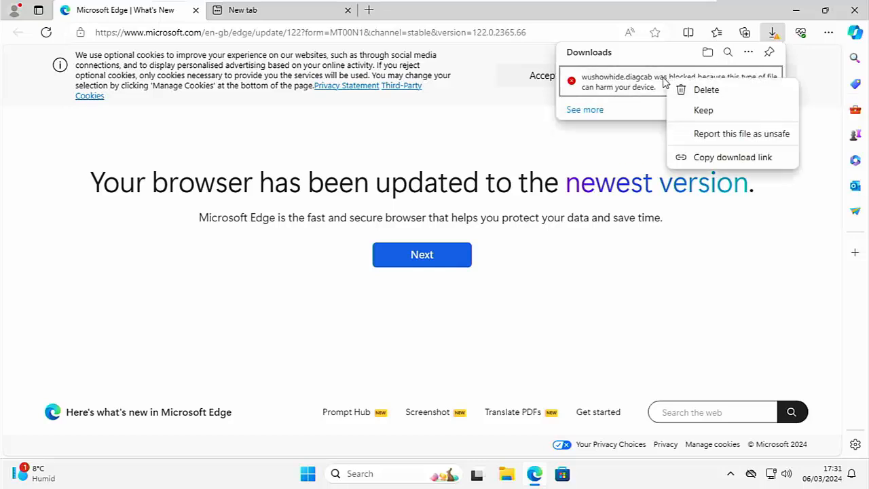
pyautogui.click(720, 114)
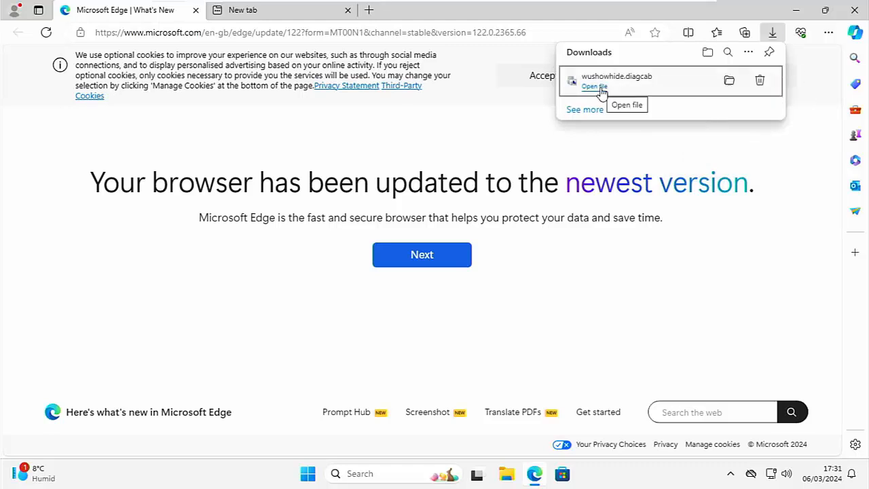
pyautogui.click(595, 87)
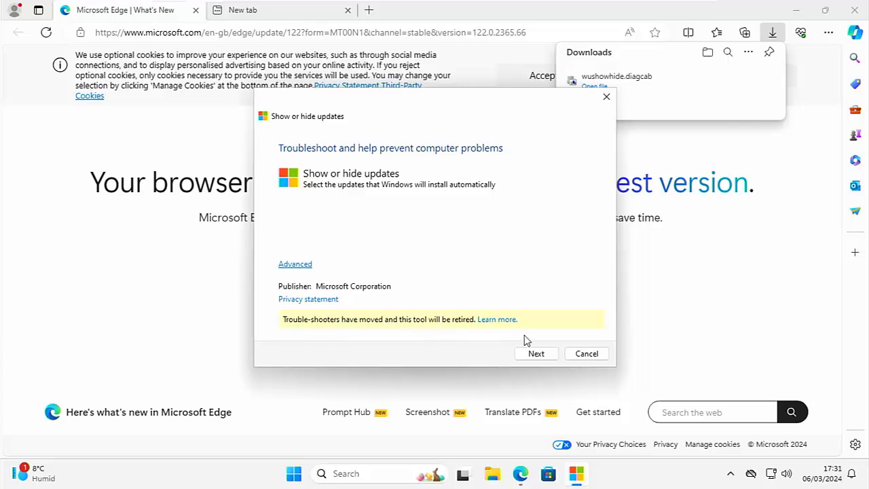
# Scan for updates and hide the VMware, Inc. - Display - 9.17.7.2 update
pyautogui.click(538, 353)
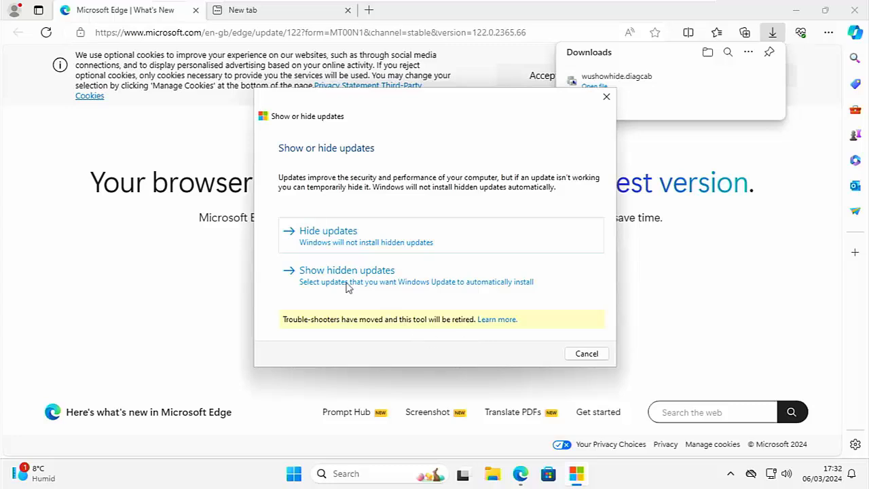
pyautogui.click(325, 242)
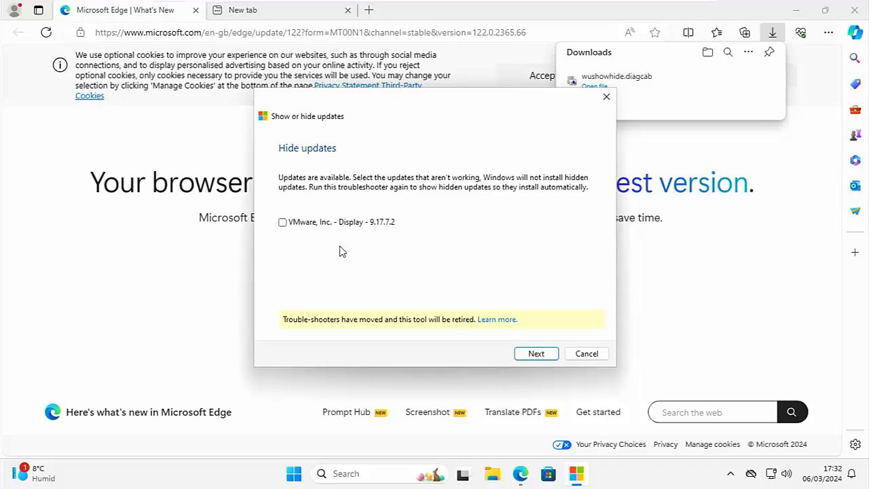
pyautogui.click(284, 226)
pyautogui.click(545, 356)
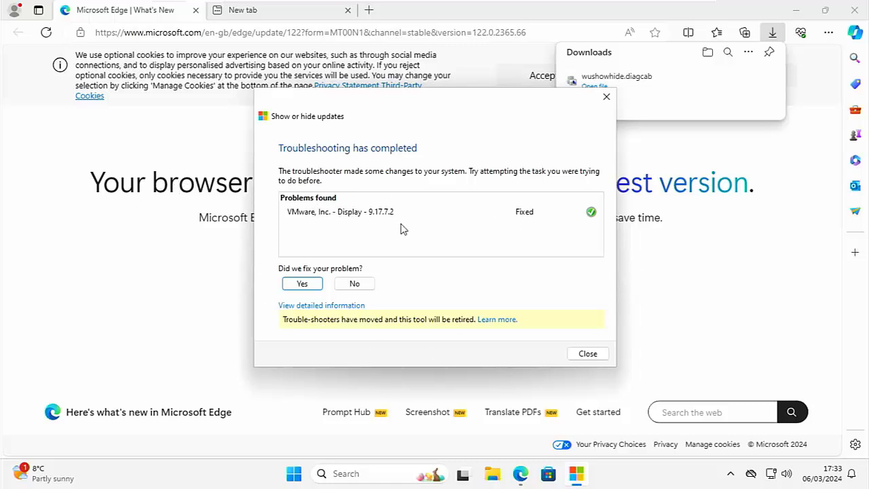
# Rerun wushowhide and unhide the VMware, Inc. - Display - 9.17.7.2 update
pyautogui.click(589, 357)
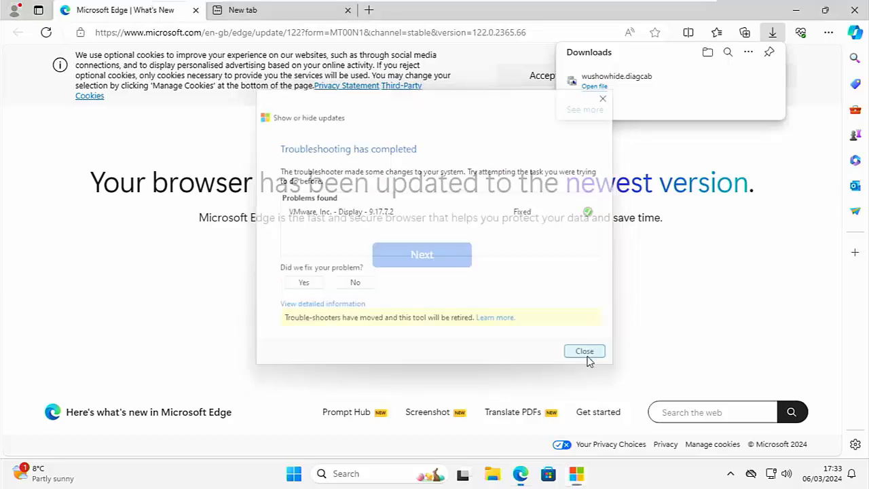
pyautogui.click(593, 91)
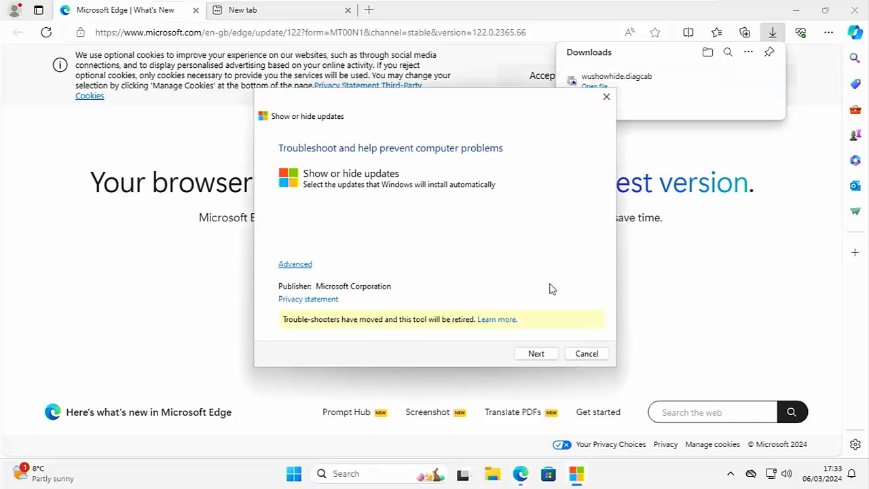
pyautogui.click(537, 353)
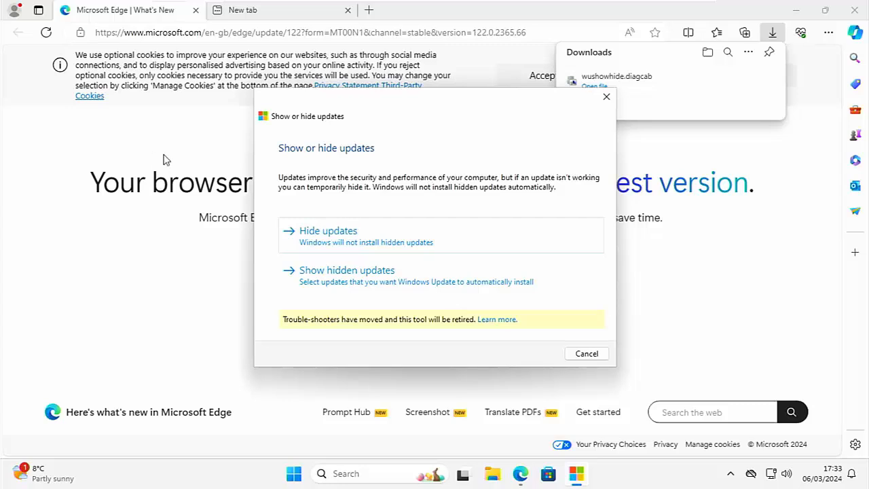
pyautogui.click(361, 280)
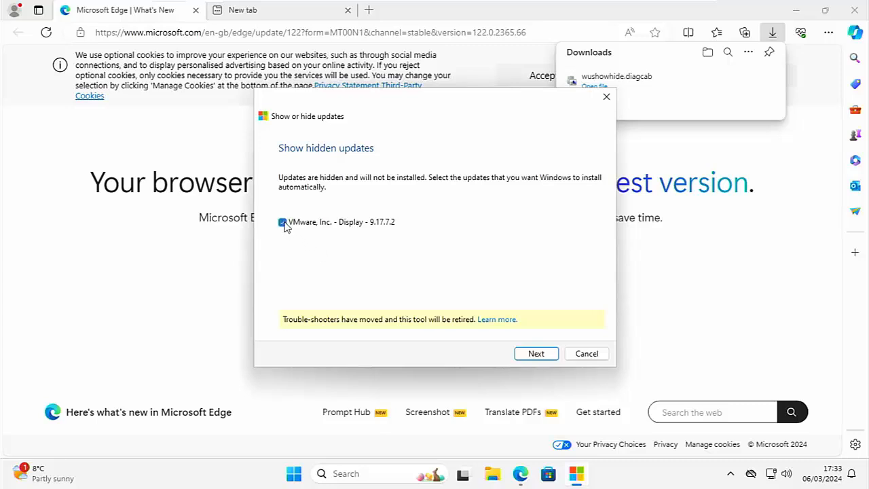
pyautogui.click(536, 355)
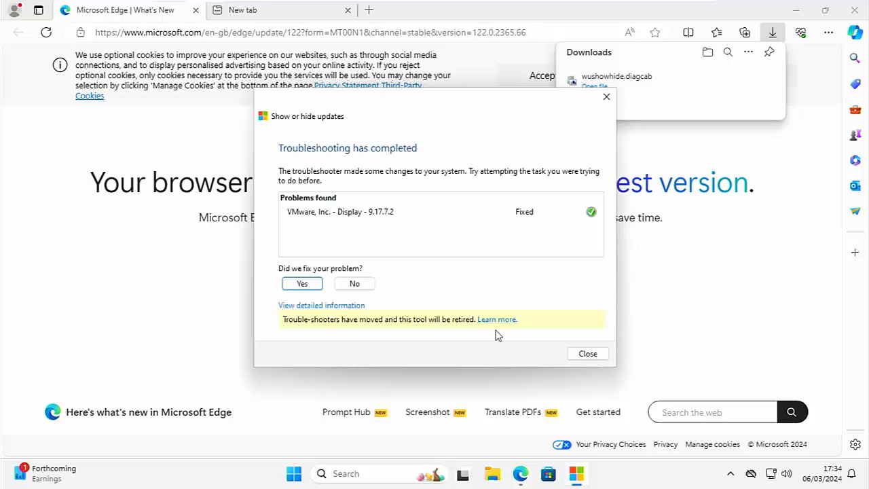
# Close the troubleshooter and load sordum.org in Edge
pyautogui.click(585, 355)
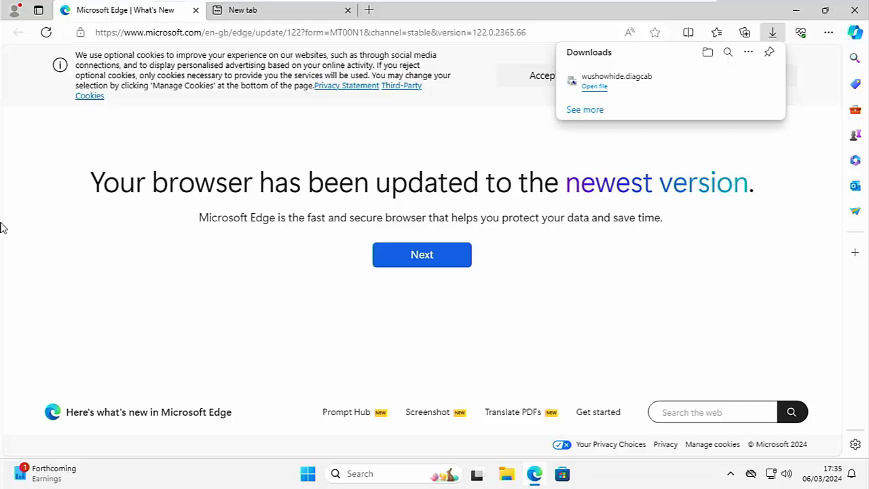
pyautogui.click(236, 33)
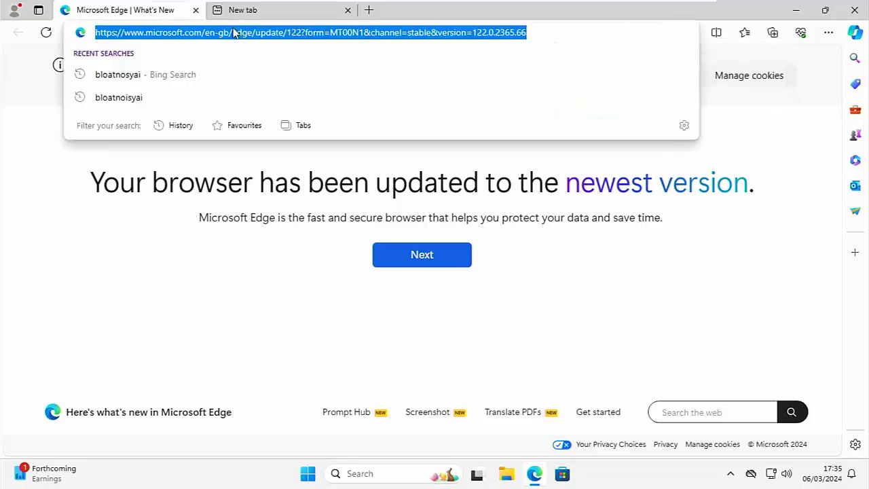
pyautogui.write('sord')
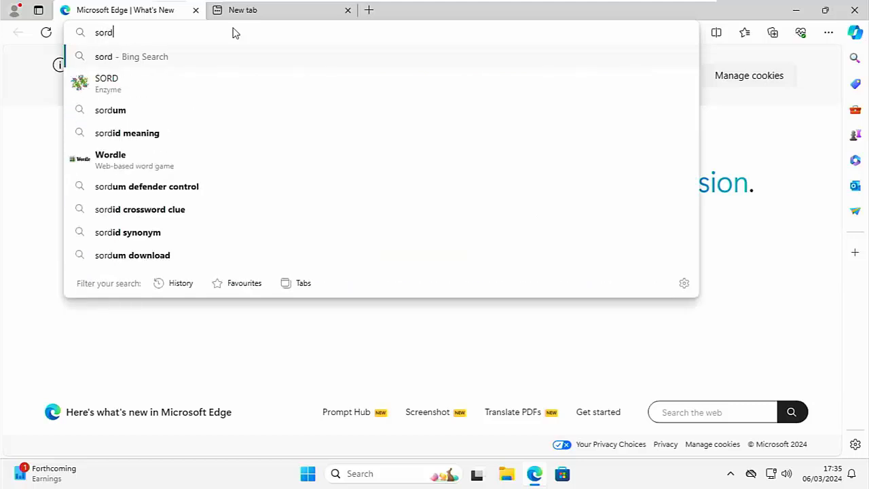
pyautogui.write('um.o')
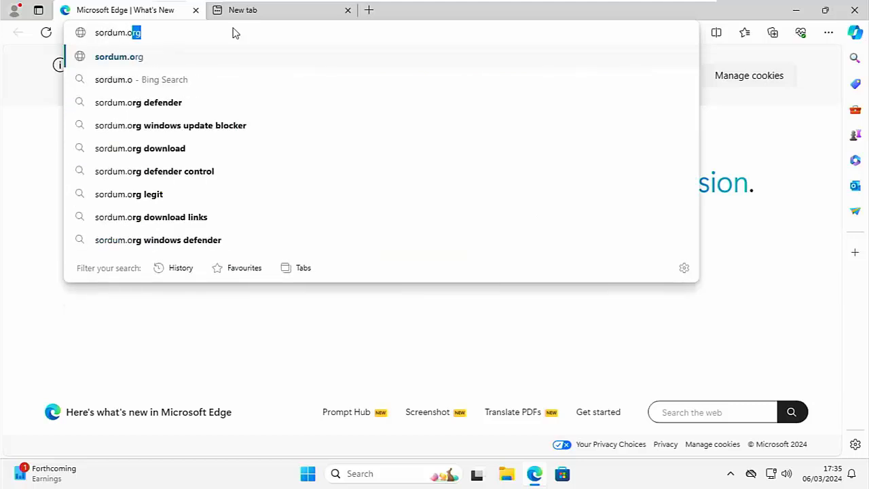
pyautogui.write('rg')
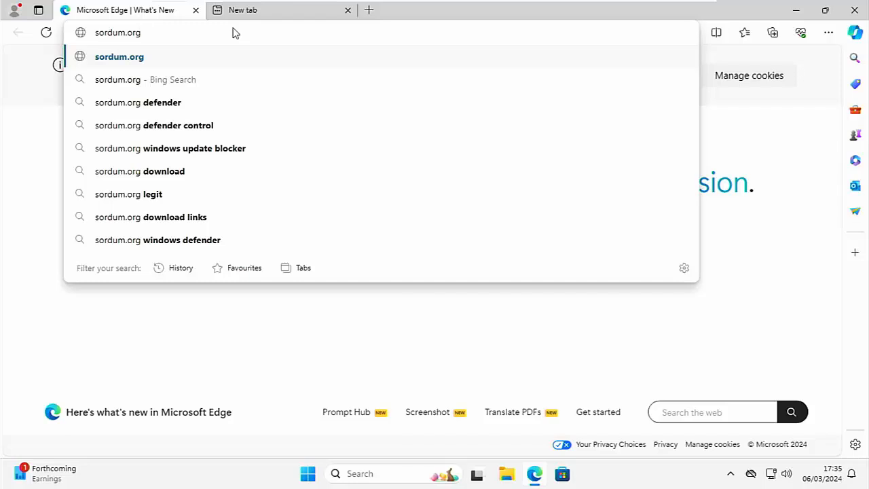
pyautogui.press('Return')
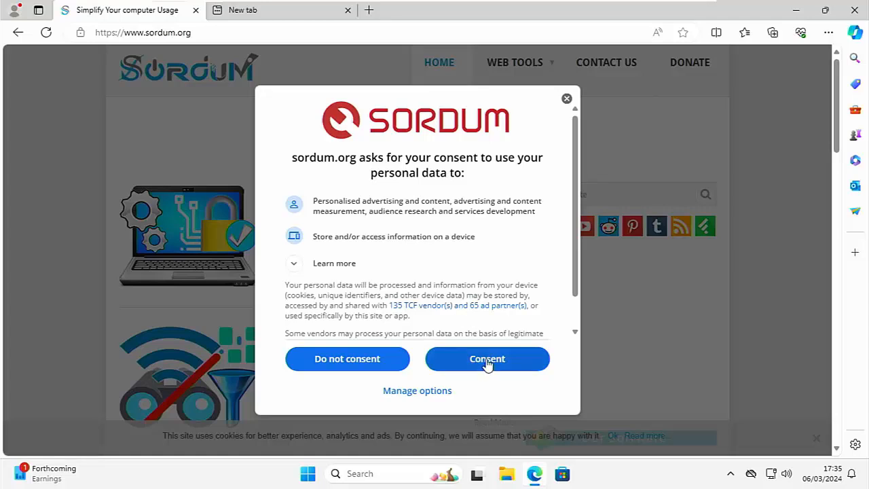
# Decline the site's data-use consent and open the Windows Update Blocker article
pyautogui.click(361, 362)
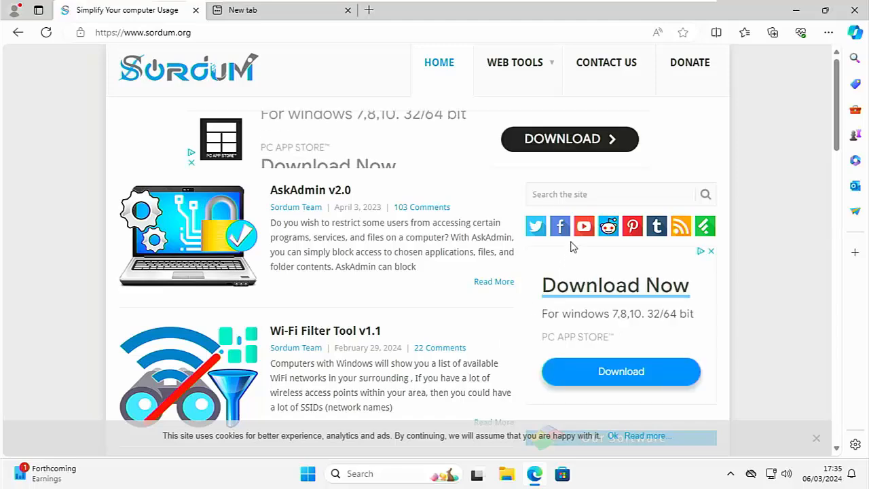
pyautogui.scroll(-4, 571, 243)
pyautogui.scroll(-1, 573, 245)
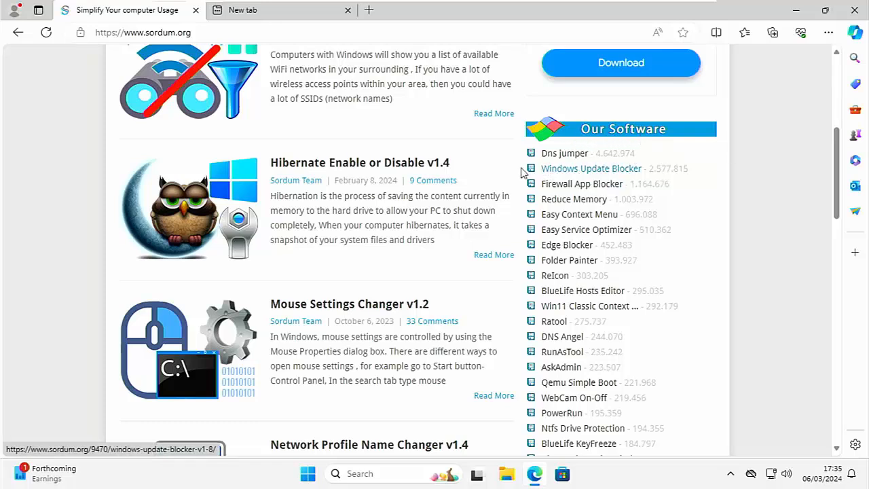
pyautogui.click(582, 172)
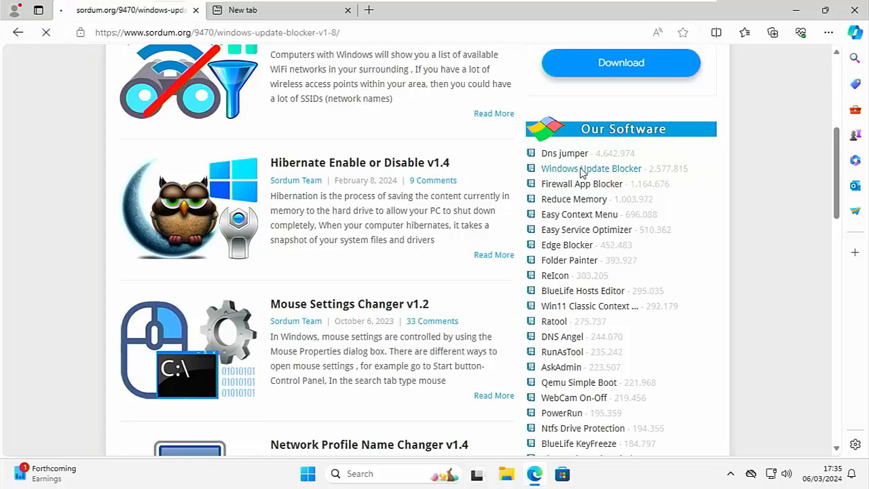
# Download Windows Update Blocker v1.8 as Wub_v1.8.zip
pyautogui.scroll(-10, 576, 163)
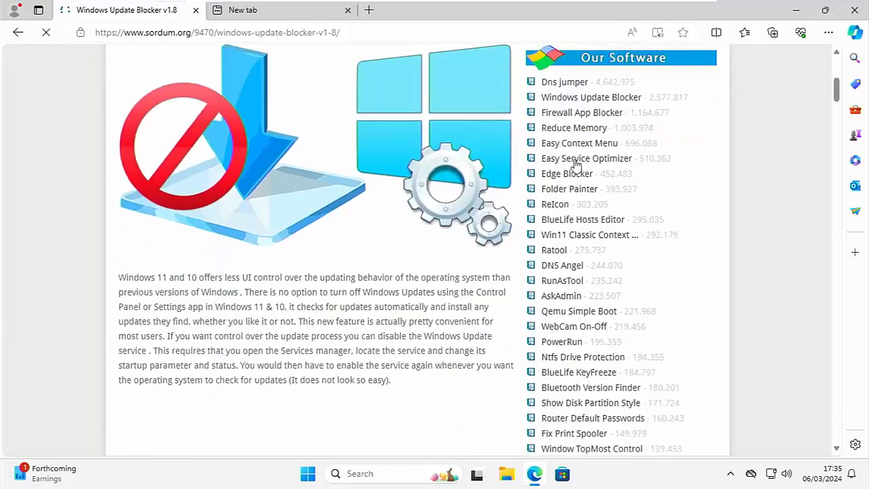
pyautogui.scroll(-6, 578, 166)
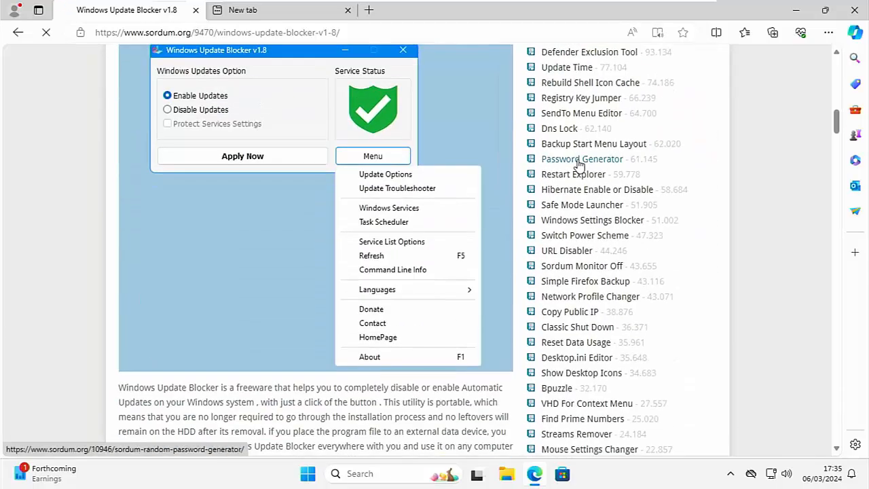
pyautogui.scroll(-8, 581, 166)
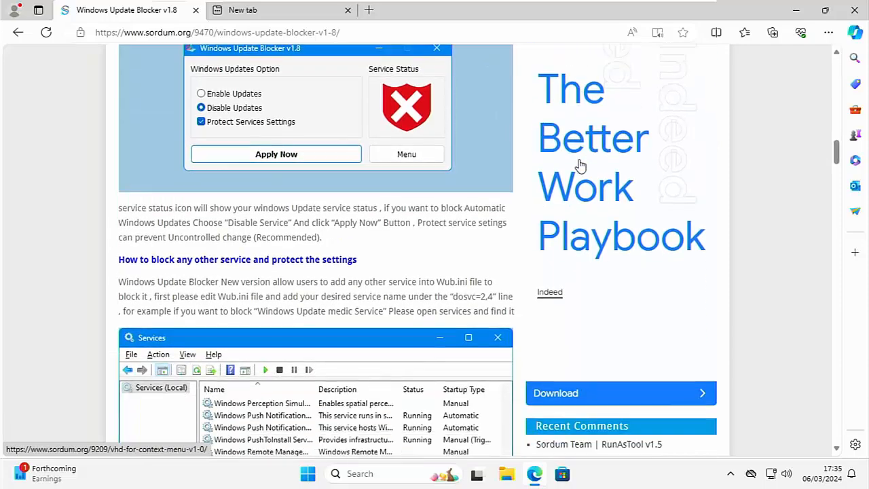
pyautogui.scroll(-10, 581, 165)
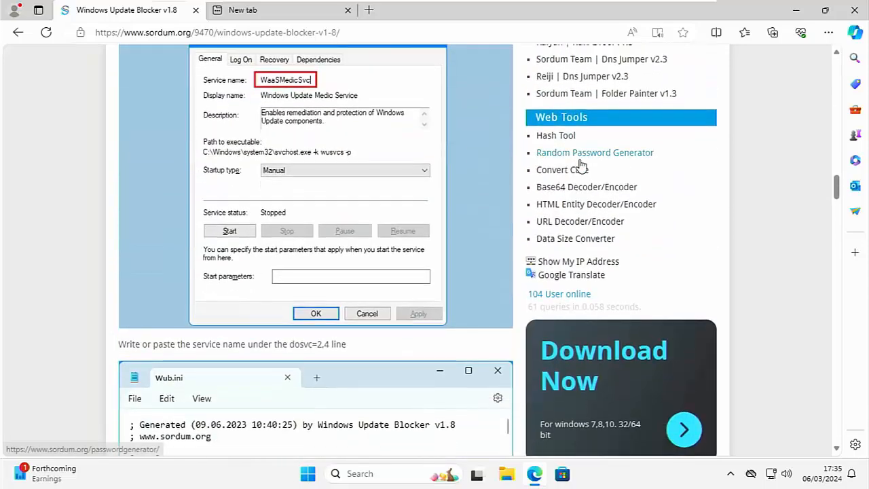
pyautogui.scroll(-5, 580, 165)
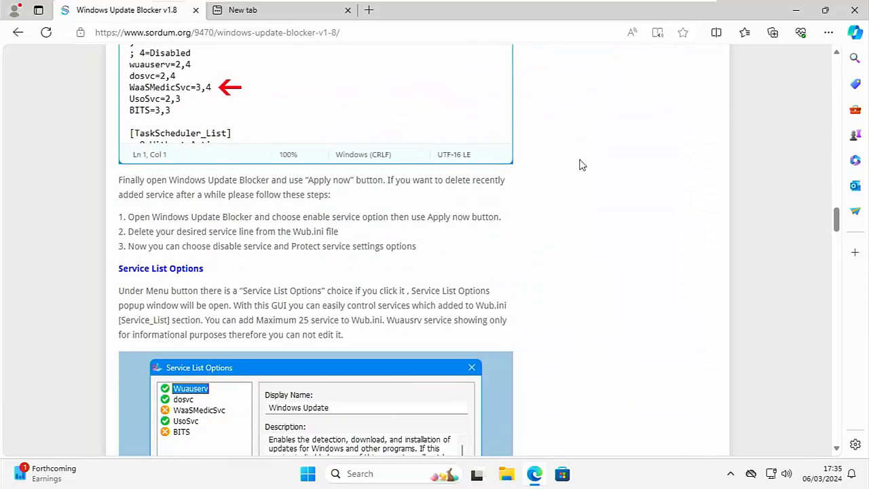
pyautogui.scroll(-9, 581, 163)
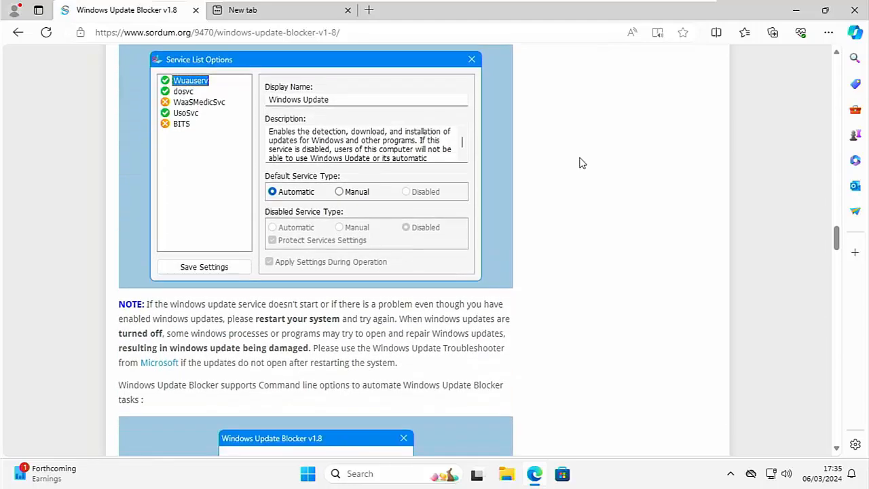
pyautogui.scroll(-5, 576, 162)
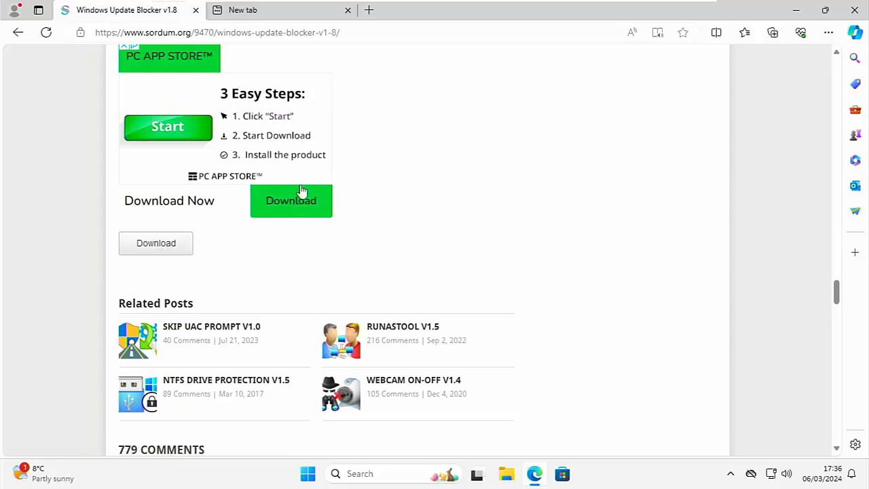
pyautogui.click(160, 246)
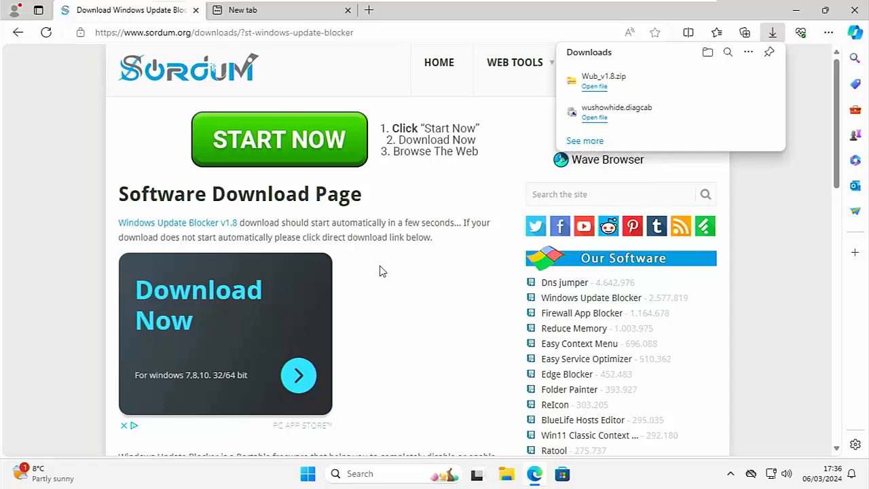
# Extract the downloaded Wub_v1.8.zip archive into the suggested Downloads folder
pyautogui.click(595, 87)
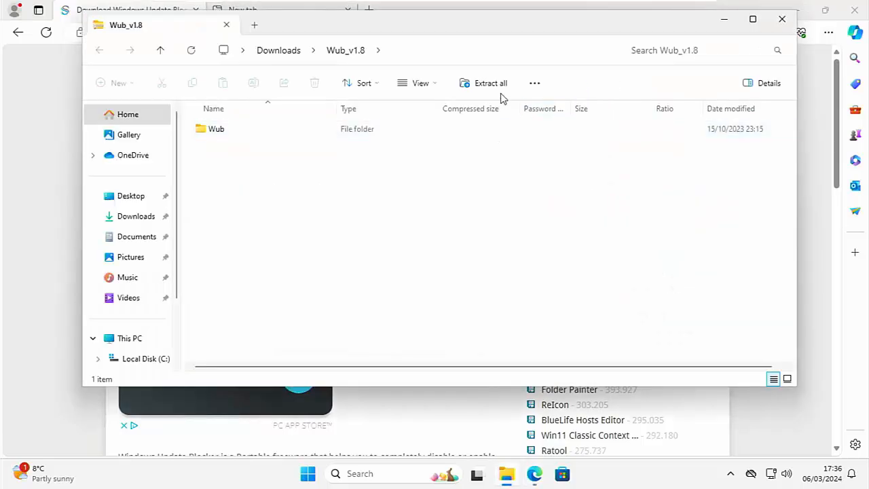
pyautogui.click(490, 84)
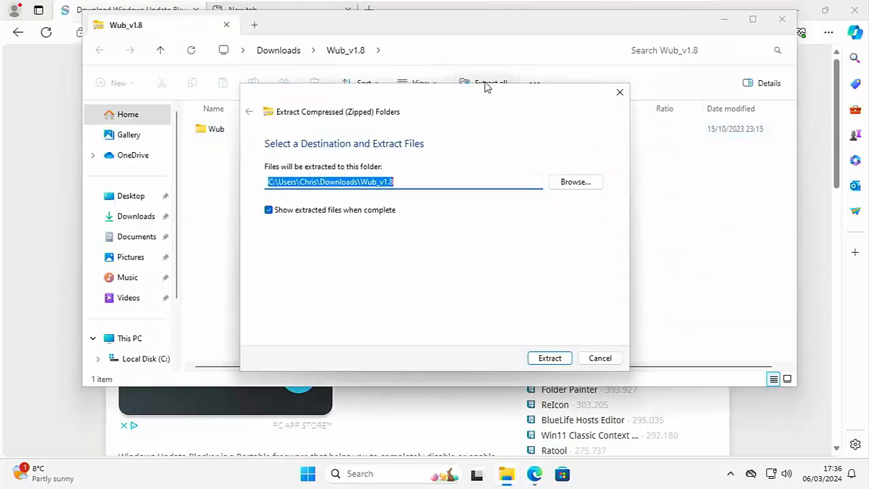
pyautogui.click(563, 360)
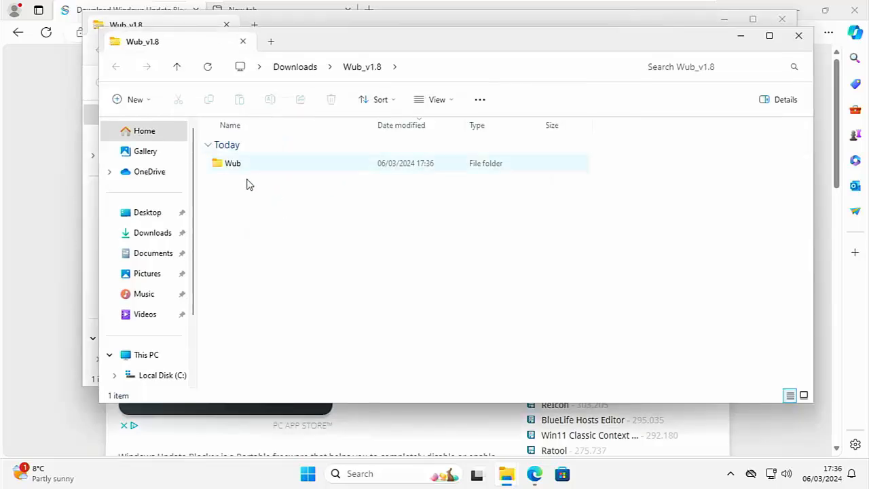
# Open the extracted Wub folder and bring up the context menu for Wub_x64
pyautogui.doubleClick(237, 169)
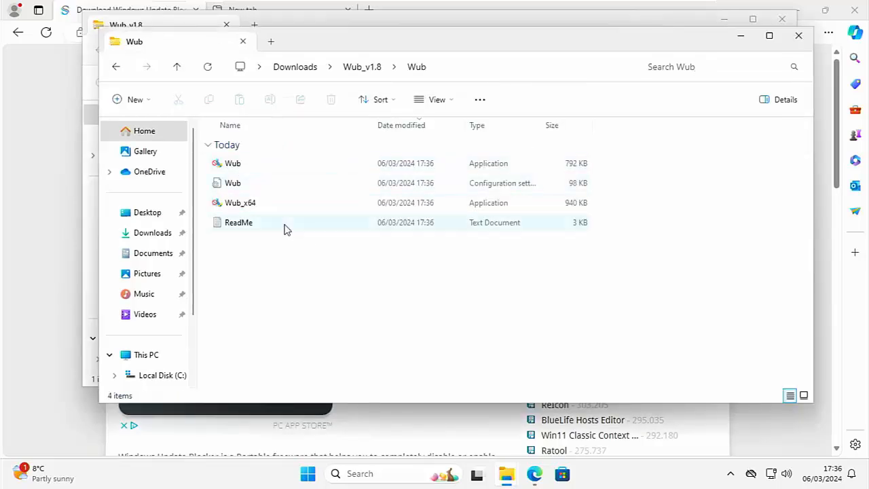
pyautogui.click(238, 204)
pyautogui.rightClick(270, 209)
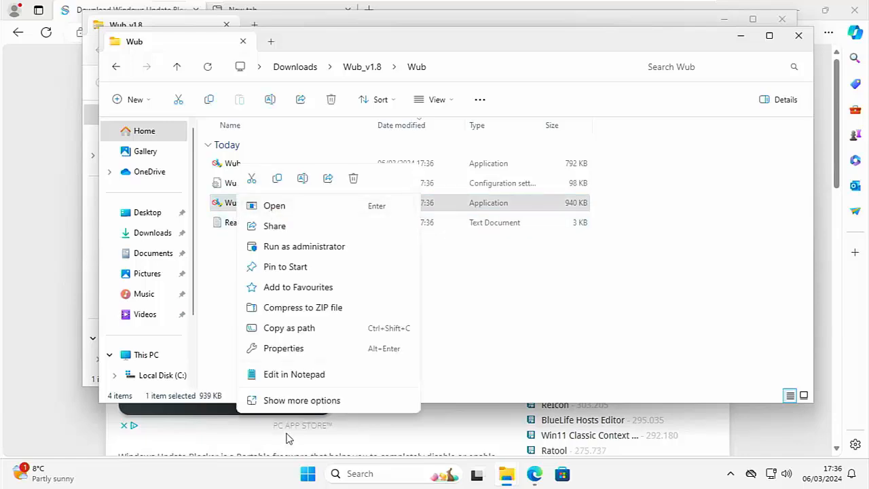
pyautogui.click(237, 284)
pyautogui.rightClick(266, 209)
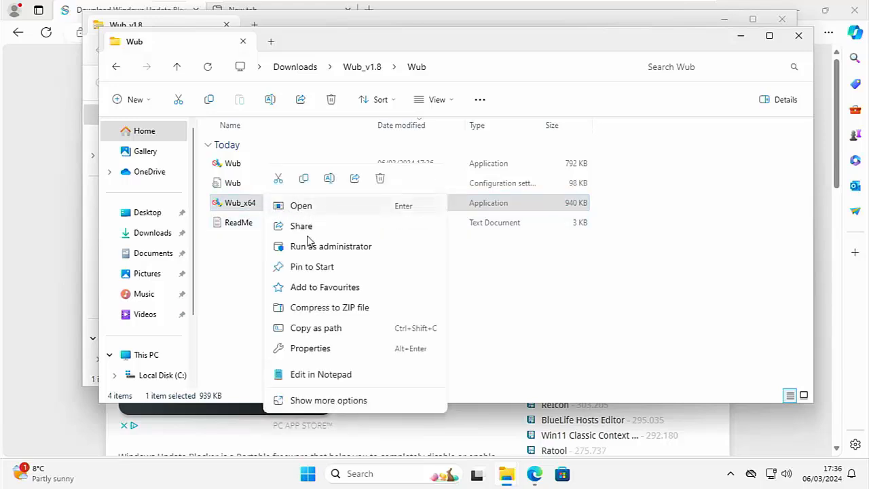
# Run Wub_x64 as administrator, apply Disable Updates, then close the tool and the Wub folder
pyautogui.click(304, 246)
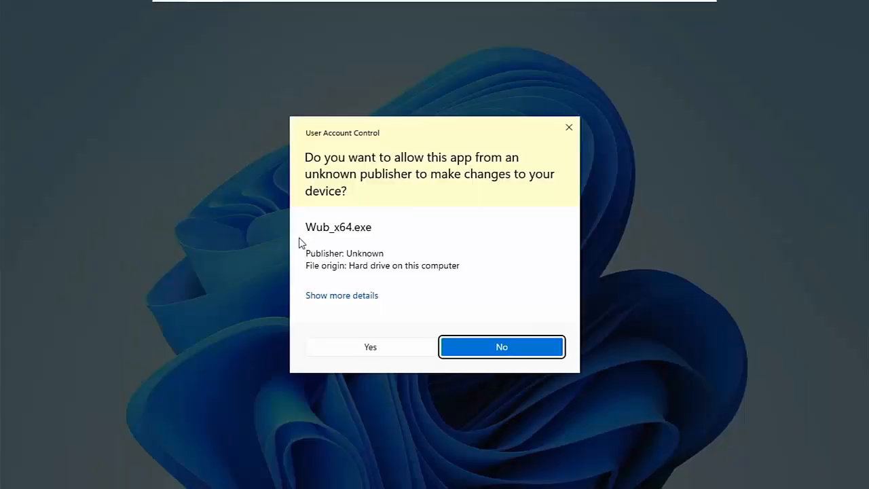
pyautogui.click(369, 349)
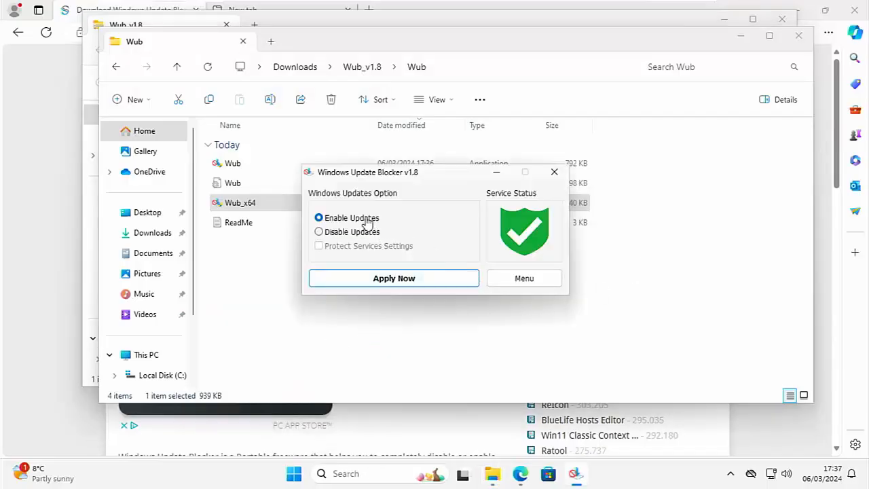
pyautogui.click(319, 233)
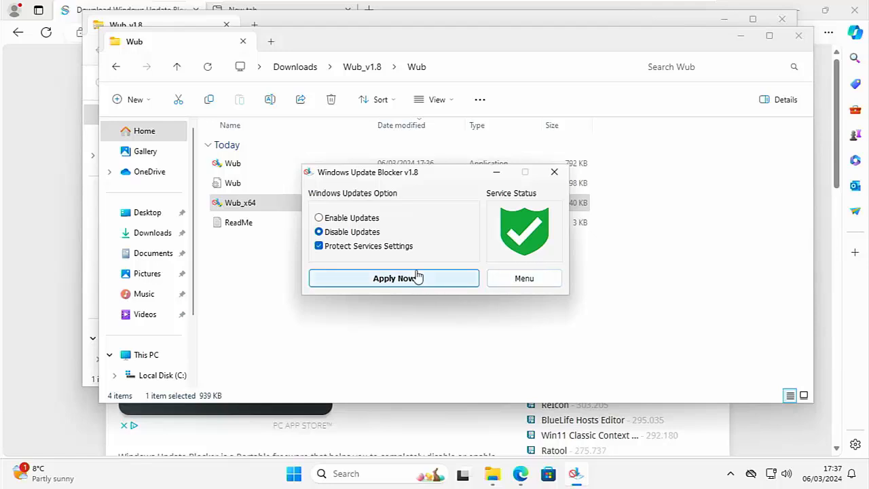
pyautogui.click(418, 278)
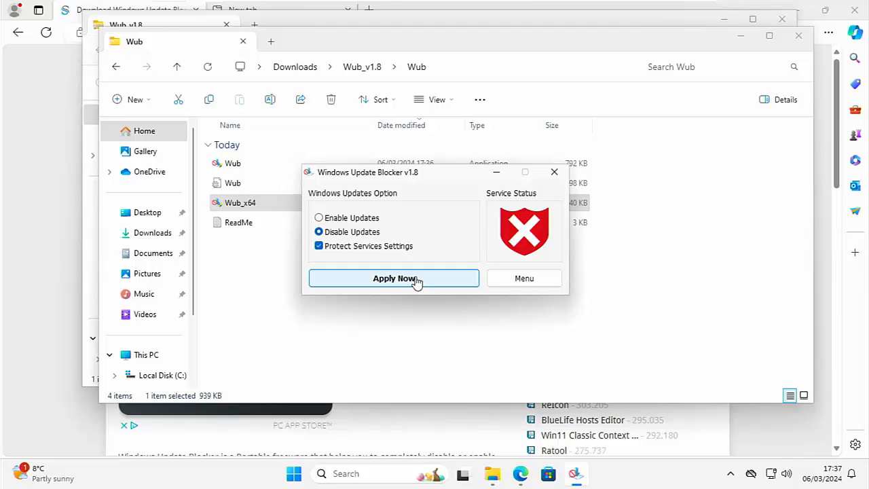
pyautogui.click(554, 172)
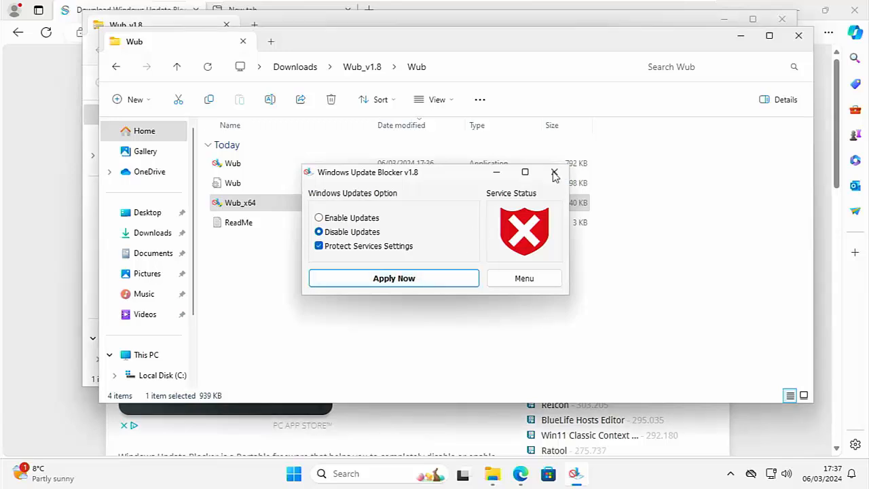
pyautogui.click(799, 35)
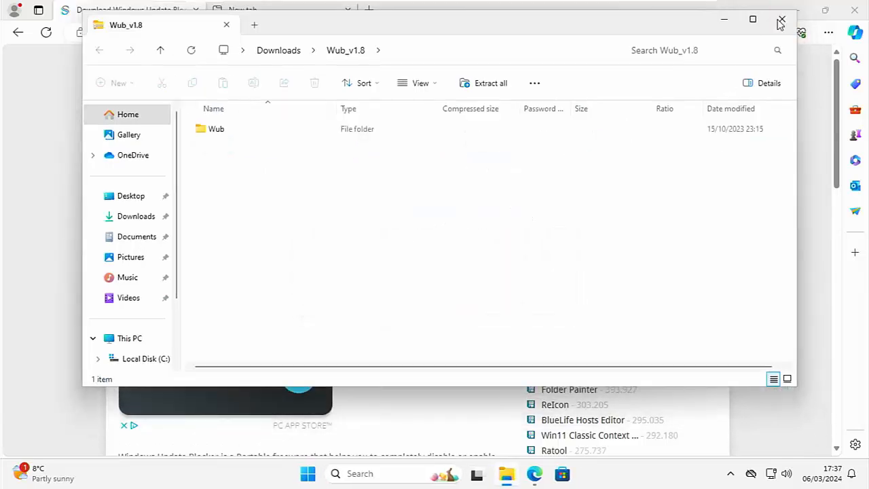
# Close the Wub_v1.8 window and Edge, then launch Settings from the Start menu's Pinned apps
pyautogui.click(783, 19)
pyautogui.click(856, 6)
pyautogui.click(856, 7)
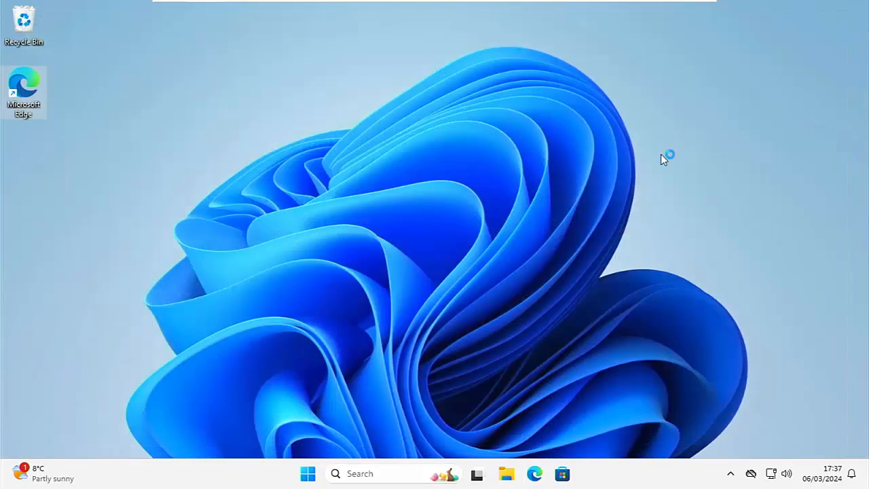
pyautogui.click(308, 473)
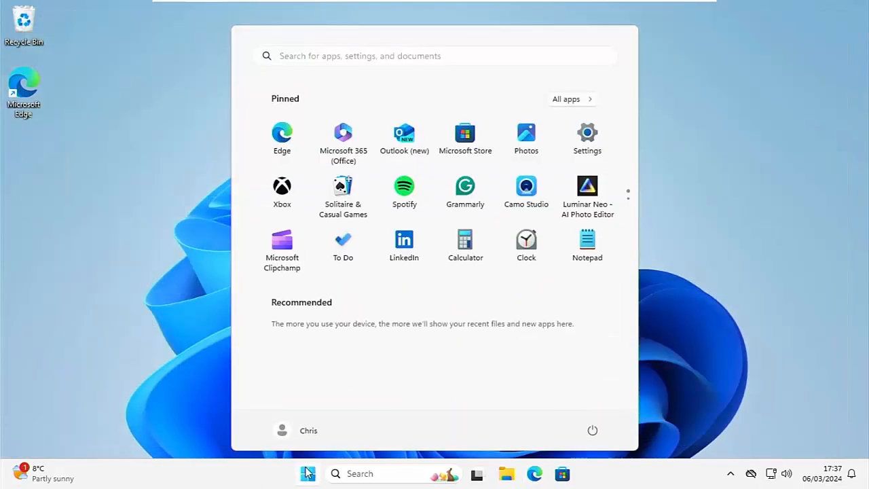
pyautogui.click(587, 136)
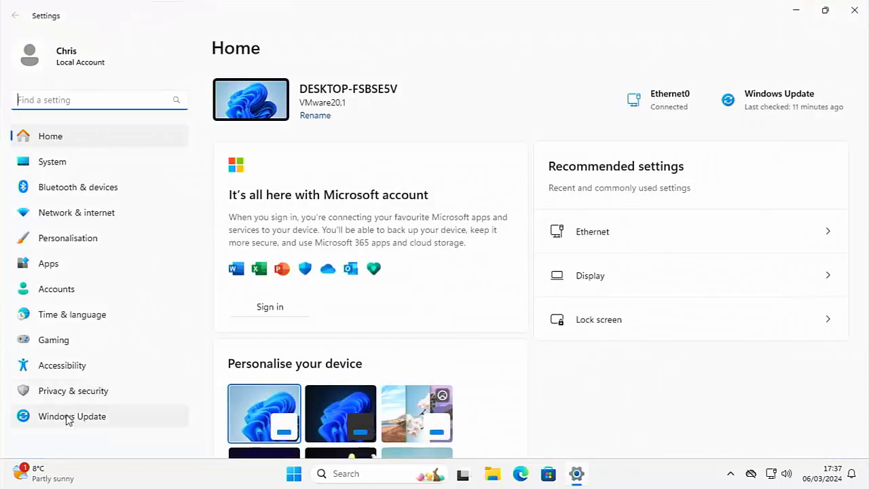
# Check for updates in Windows Update, which fails with error 0x80070005, then close Settings
pyautogui.click(68, 418)
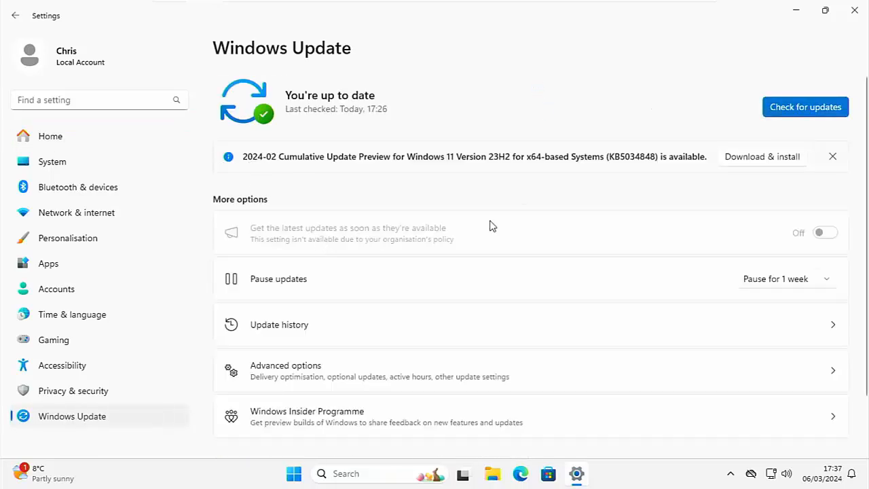
pyautogui.click(785, 108)
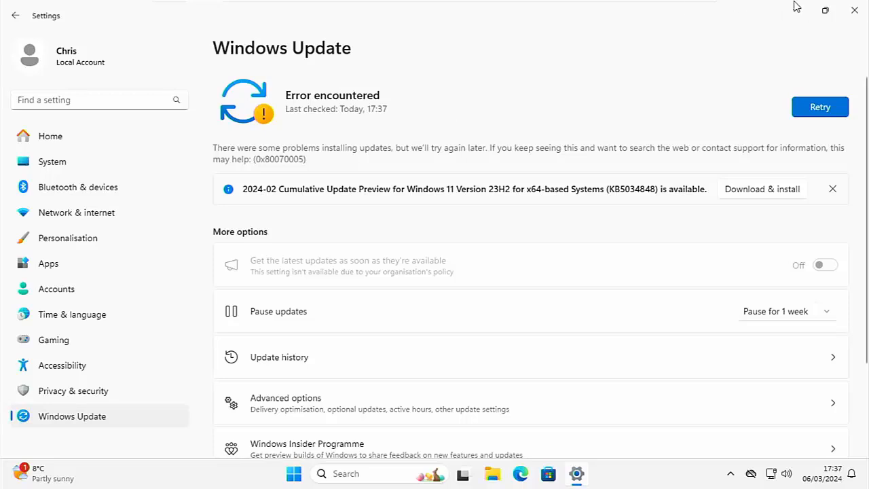
pyautogui.click(855, 10)
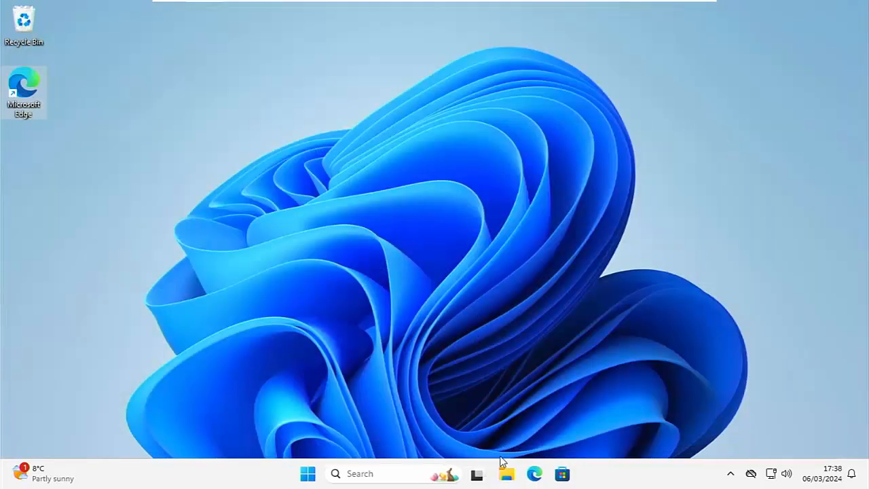
# Go to Downloads > Wub_v1.8 > Wub and run Wub_x64 as administrator
pyautogui.click(506, 474)
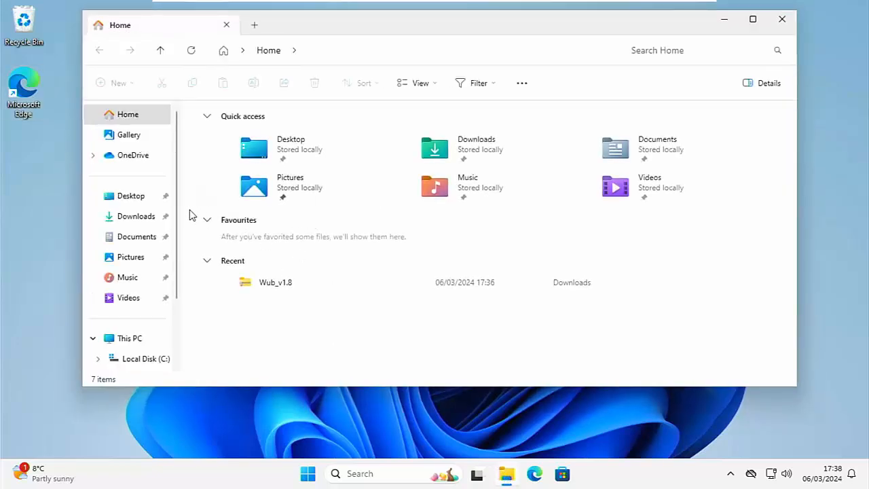
pyautogui.click(155, 216)
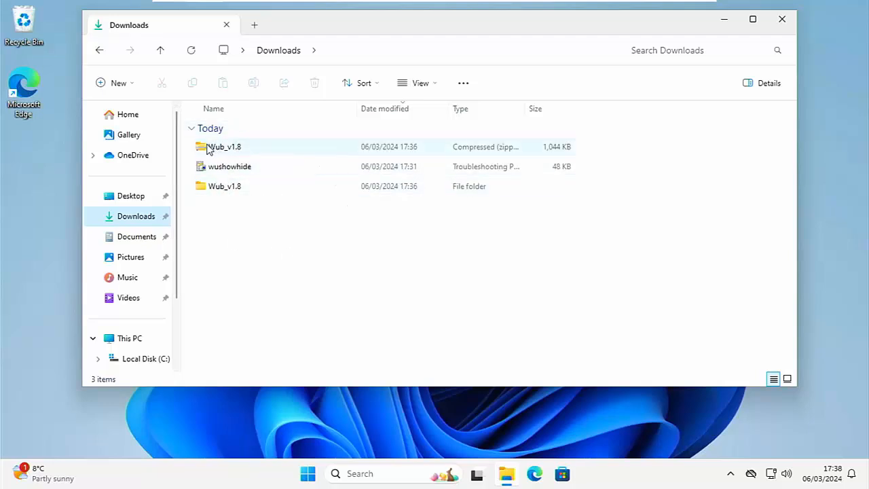
pyautogui.click(232, 185)
pyautogui.doubleClick(232, 186)
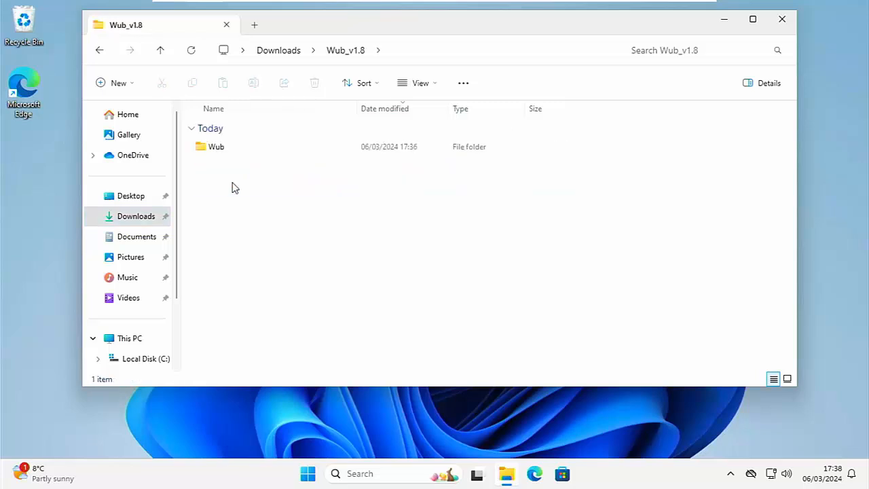
pyautogui.doubleClick(213, 146)
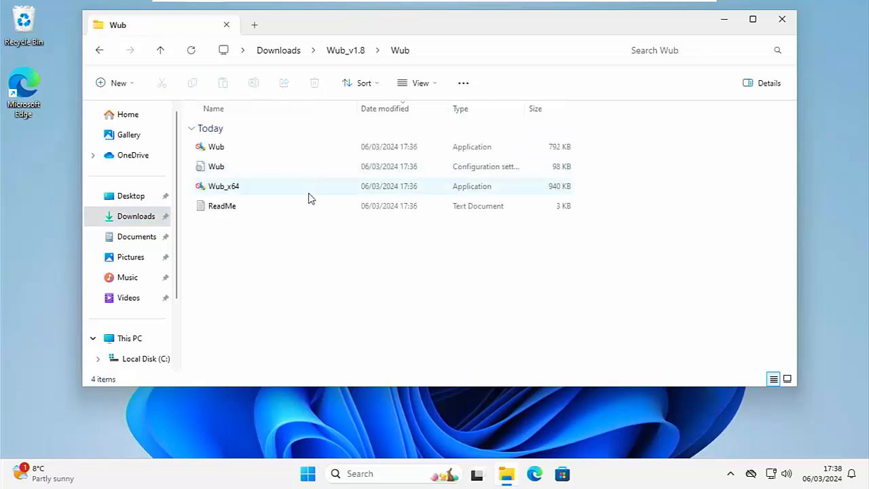
pyautogui.rightClick(217, 191)
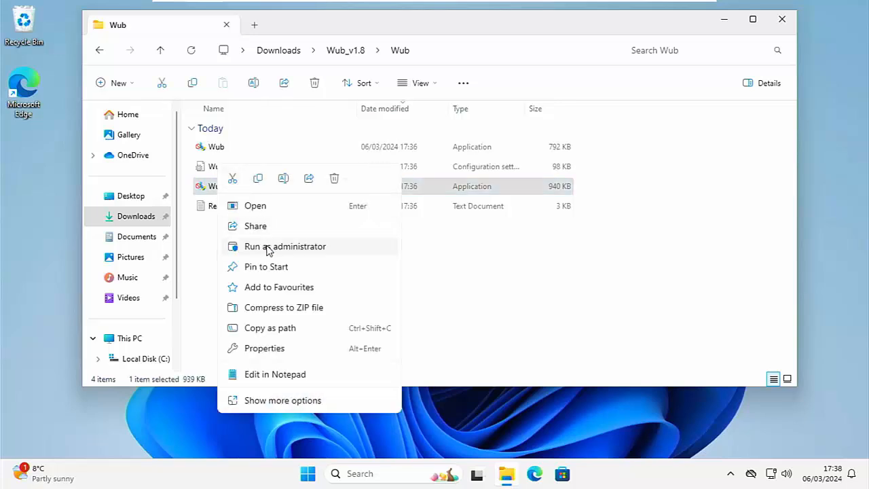
pyautogui.click(267, 248)
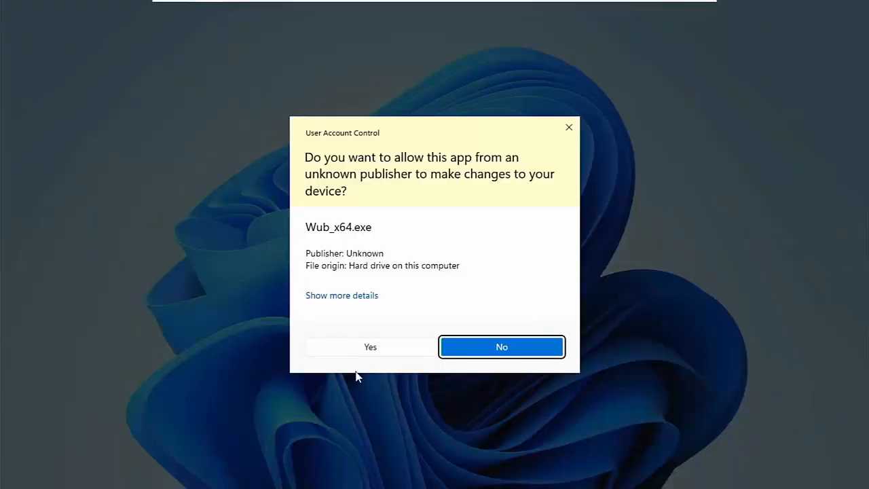
# Approve the UAC prompt and apply Enable Updates for a green status, then close the blocker and Explorer
pyautogui.click(352, 347)
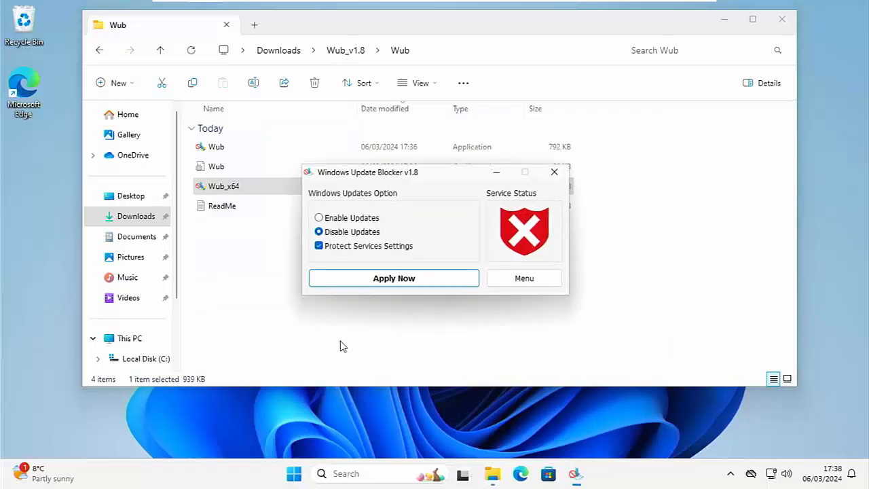
pyautogui.click(322, 220)
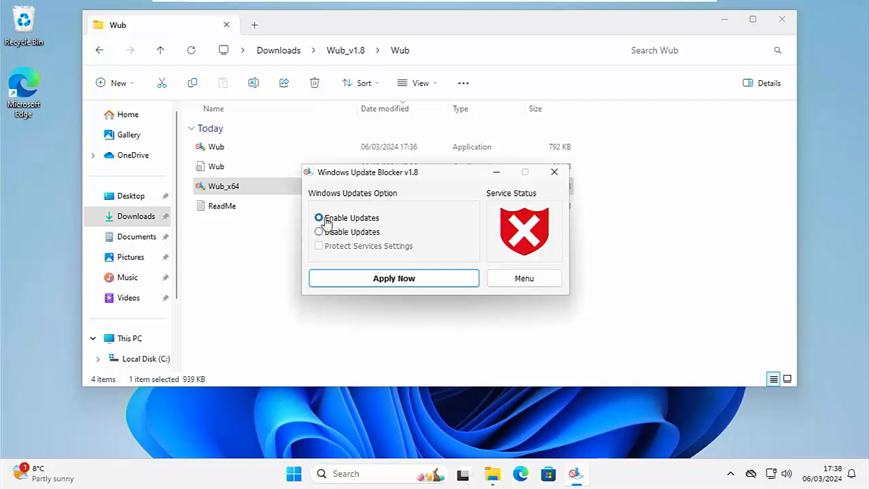
pyautogui.click(394, 280)
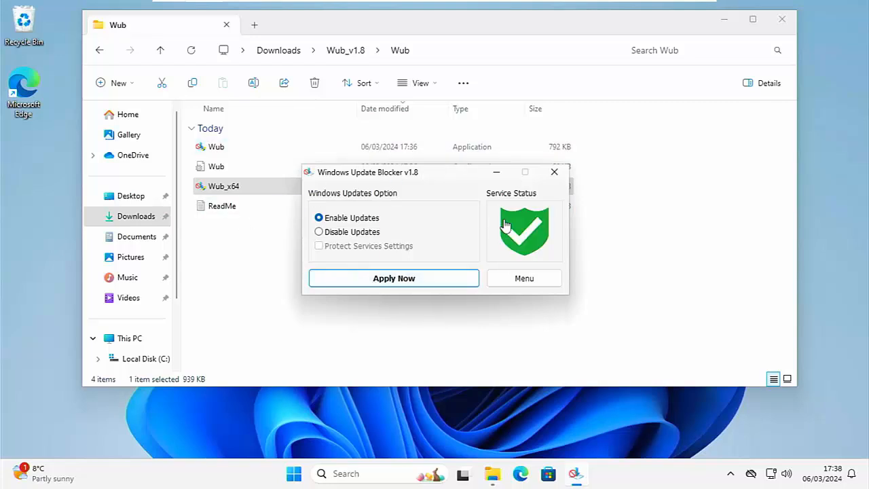
pyautogui.click(554, 172)
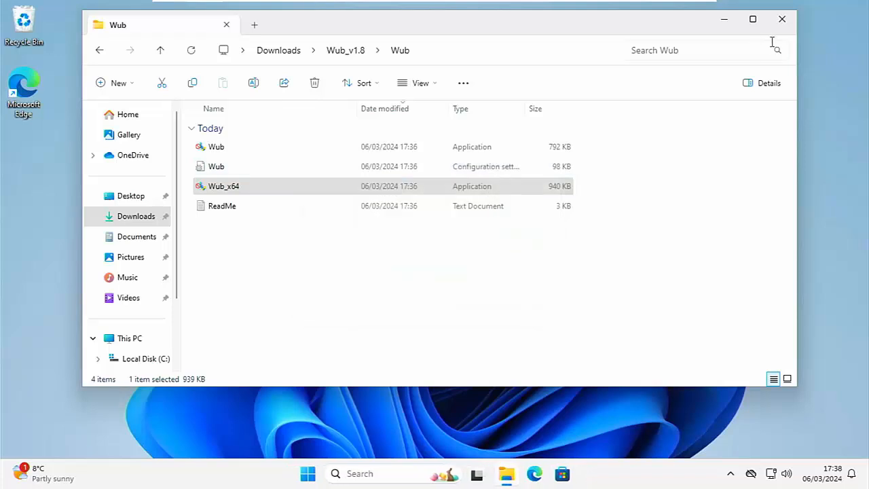
pyautogui.click(782, 20)
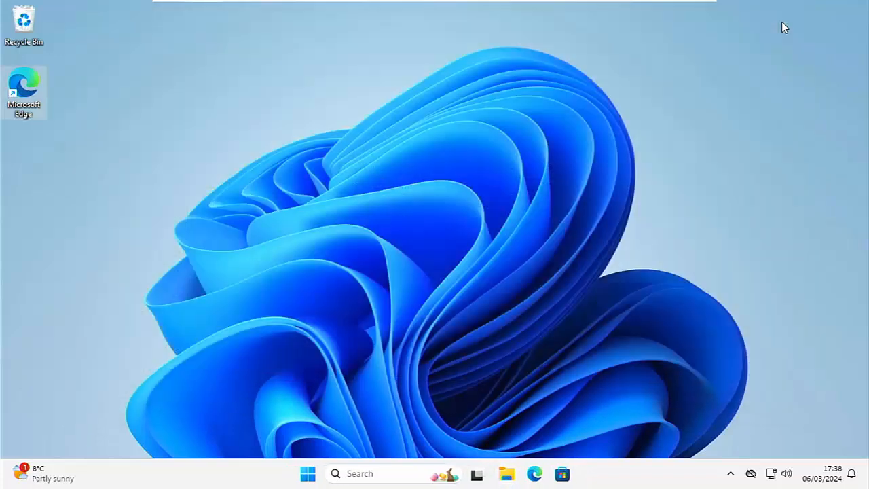
# Retry the Windows Update check until it reports You're up to date, then close Settings
pyautogui.click(307, 479)
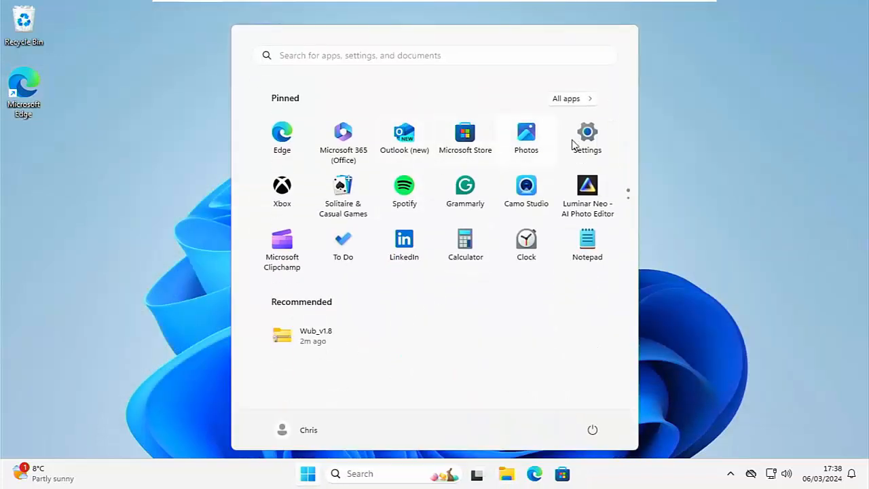
pyautogui.click(600, 136)
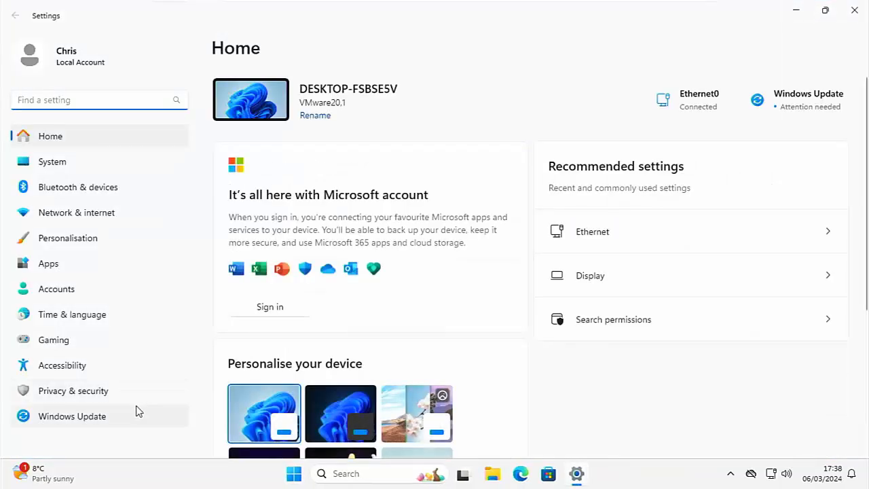
pyautogui.click(107, 417)
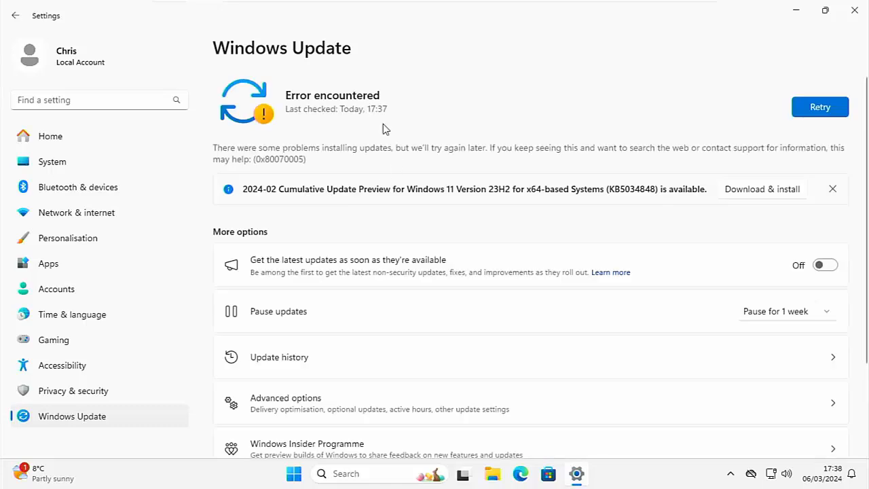
pyautogui.click(820, 109)
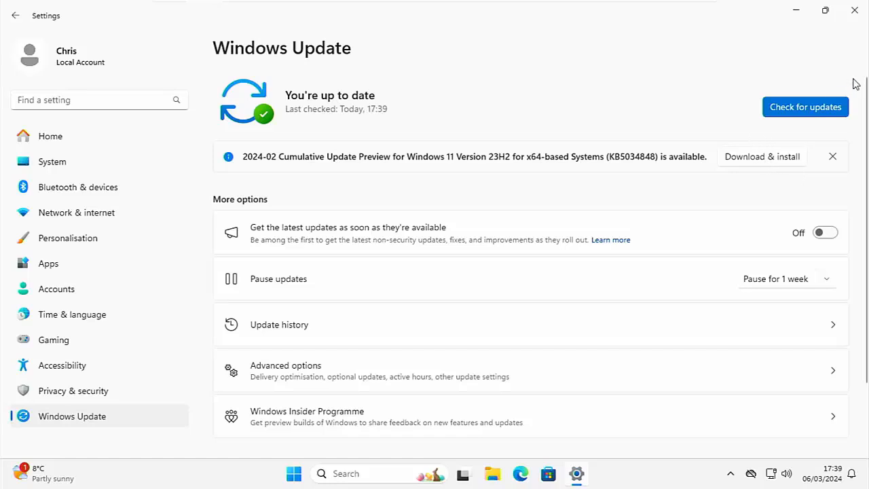
pyautogui.click(854, 10)
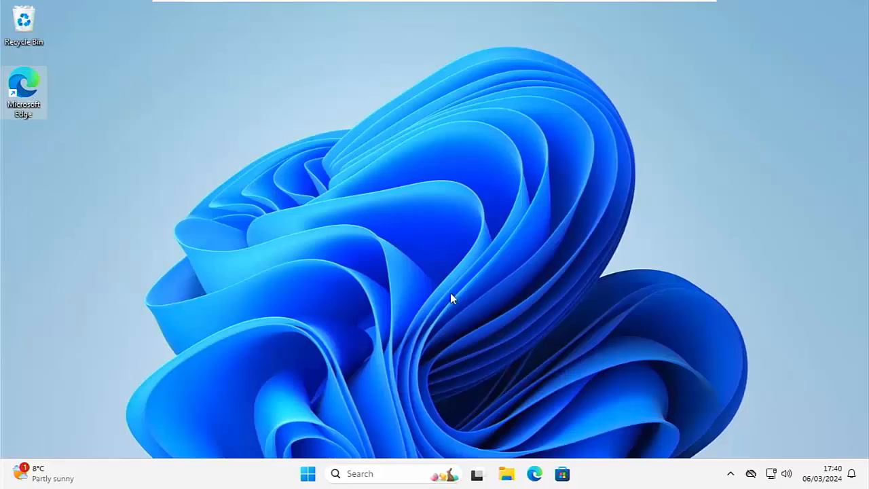
# Delete the Wub_v1.8 zip file from the Downloads folder
pyautogui.click(506, 475)
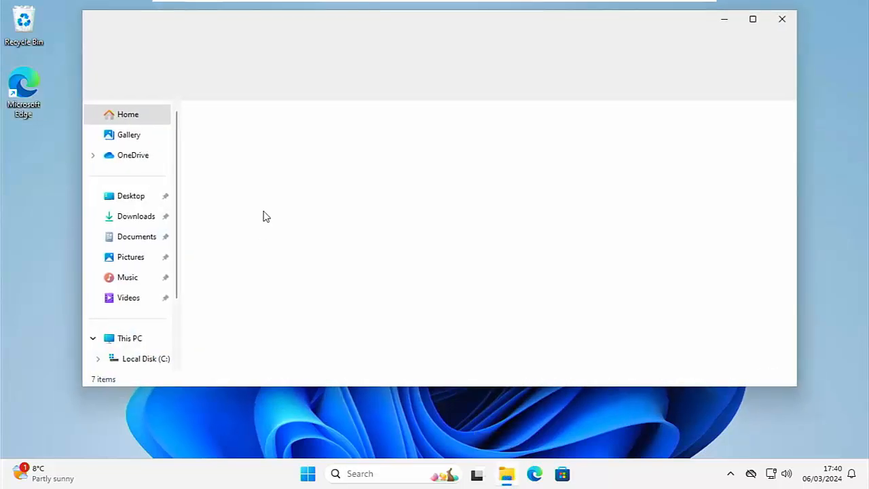
pyautogui.click(160, 217)
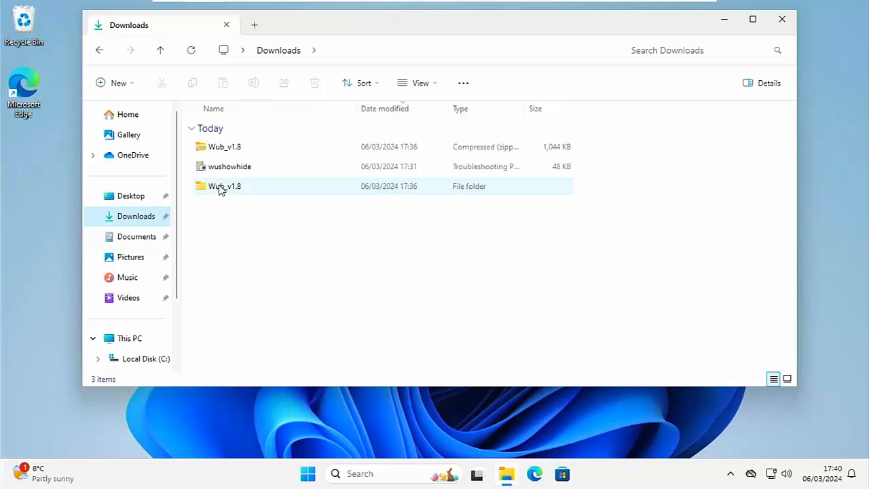
pyautogui.click(211, 152)
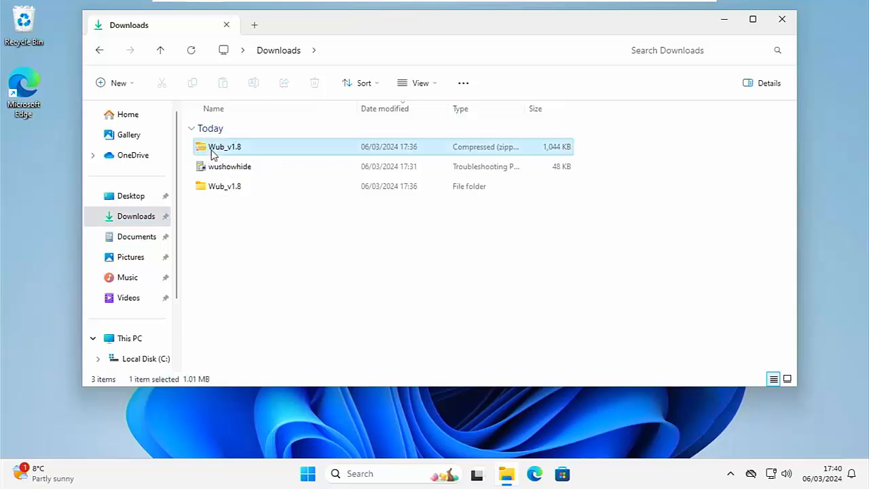
pyautogui.rightClick(215, 151)
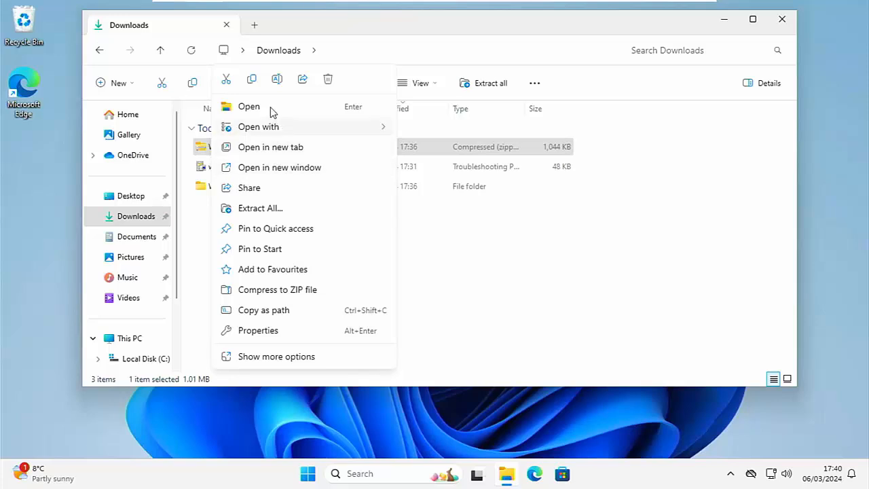
pyautogui.click(328, 78)
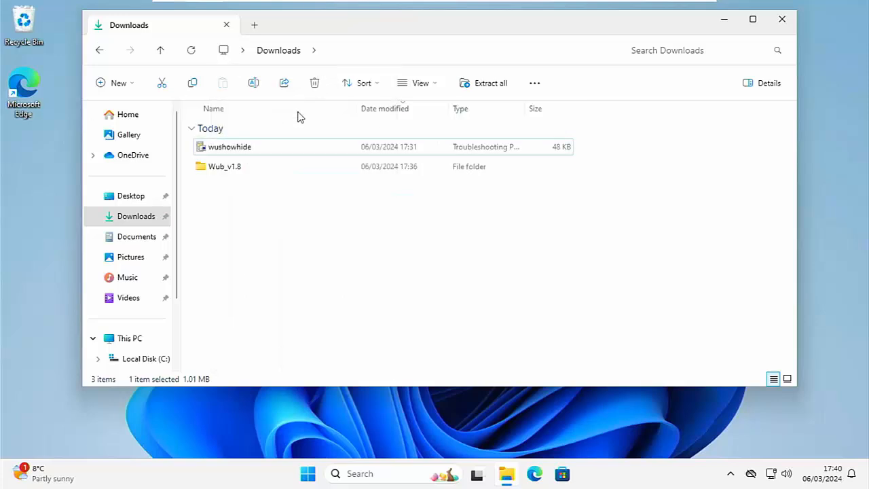
# Browse the extracted Wub_v1.8\Wub folder, then close File Explorer
pyautogui.doubleClick(246, 166)
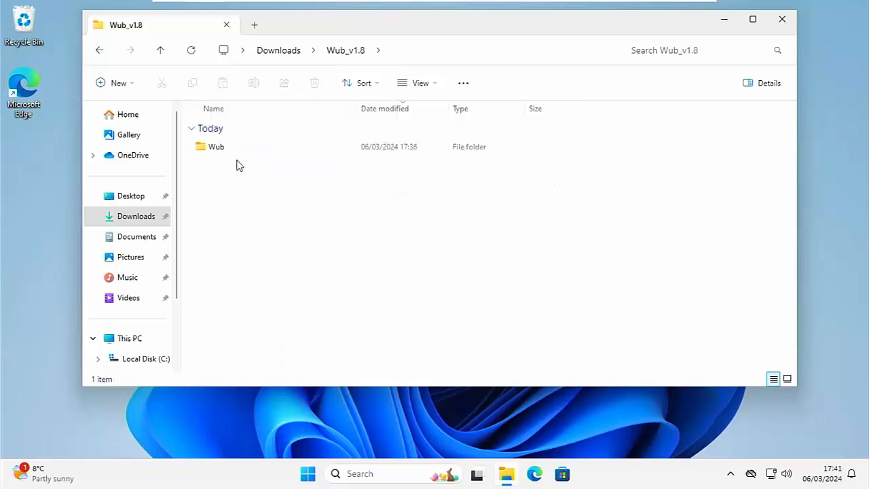
pyautogui.doubleClick(218, 150)
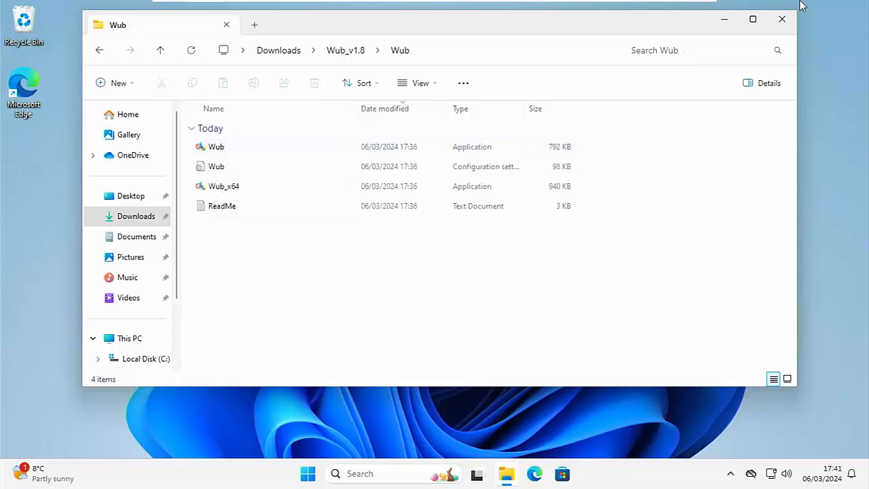
pyautogui.click(774, 26)
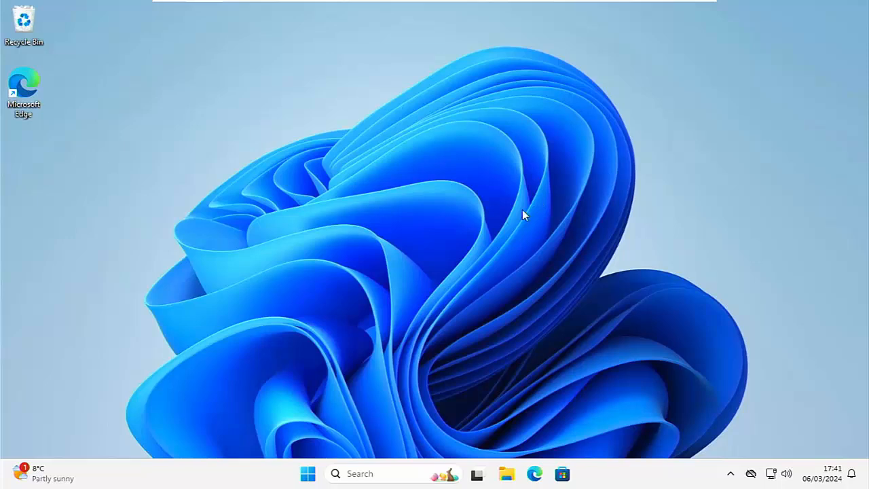